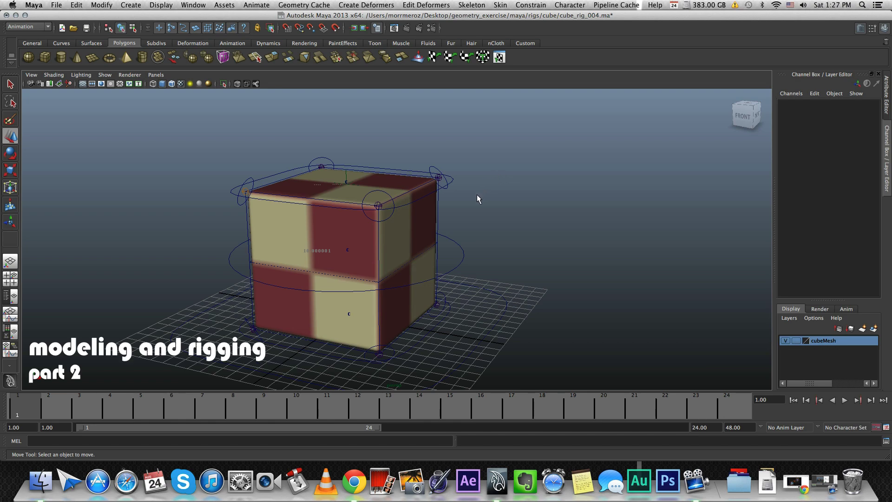
Step: Duplicate cube_mesh and shift the copy to the right along X, clear of the rig
mouse_move(478, 179)
alt+mouse_down()
mouse_move(450, 255)
mouse_move(439, 197)
mouse_move(398, 201)
alt+mouse_up()
click(449, 255)
click(428, 243)
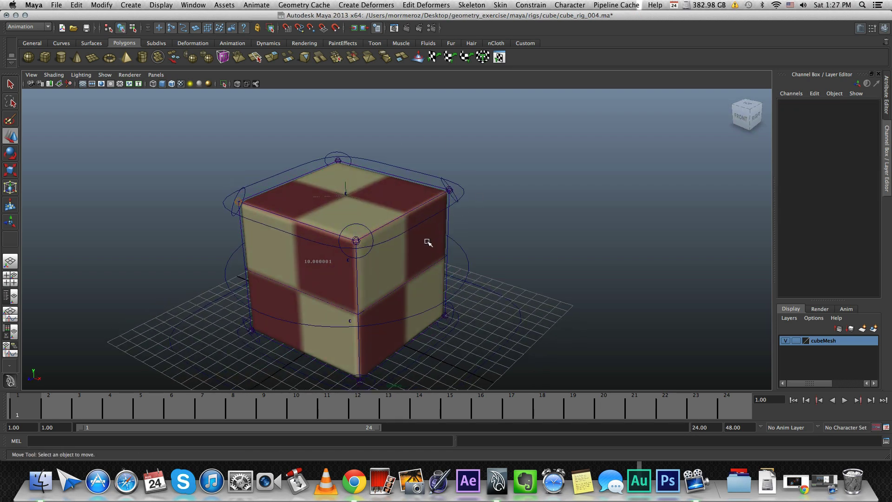
click(429, 245)
alt+drag(493, 237, 363, 170)
key(ctrl+d)
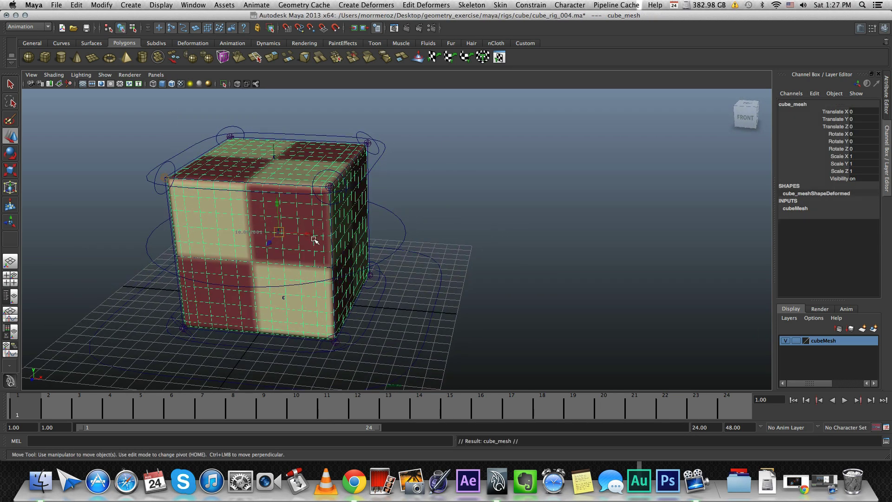
mouse_move(317, 237)
mouse_down()
mouse_move(613, 257)
mouse_move(521, 191)
mouse_move(359, 193)
mouse_up()
click(53, 59)
alt+drag(427, 202, 395, 228)
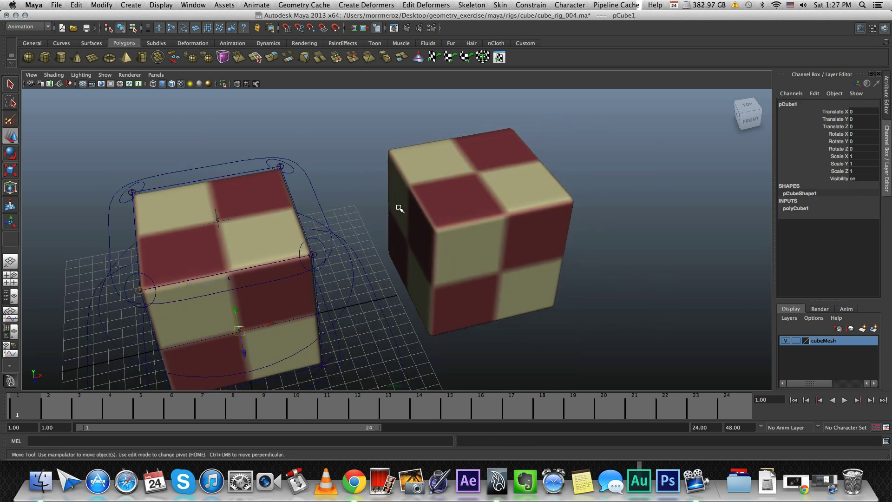
mouse_move(279, 321)
mouse_down()
mouse_move(641, 237)
mouse_move(673, 291)
mouse_move(725, 279)
mouse_move(530, 209)
mouse_move(528, 135)
mouse_move(509, 225)
mouse_up()
key(r)
key(w)
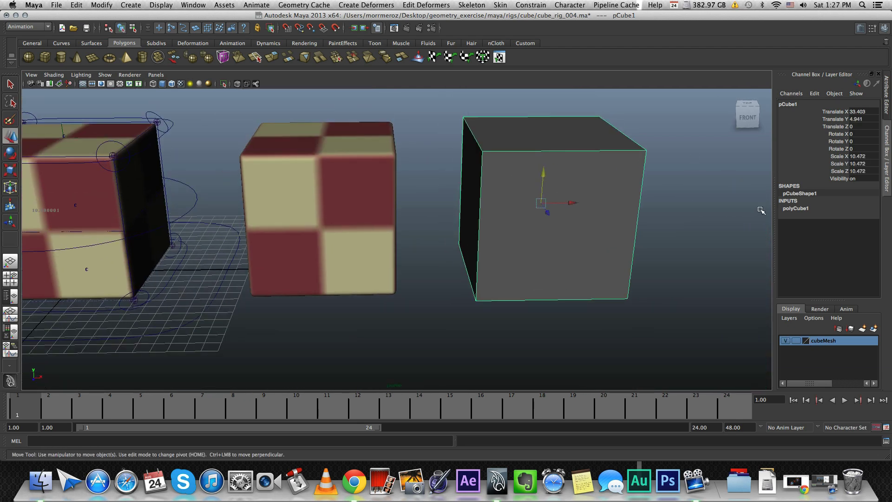
click(793, 209)
text(10)
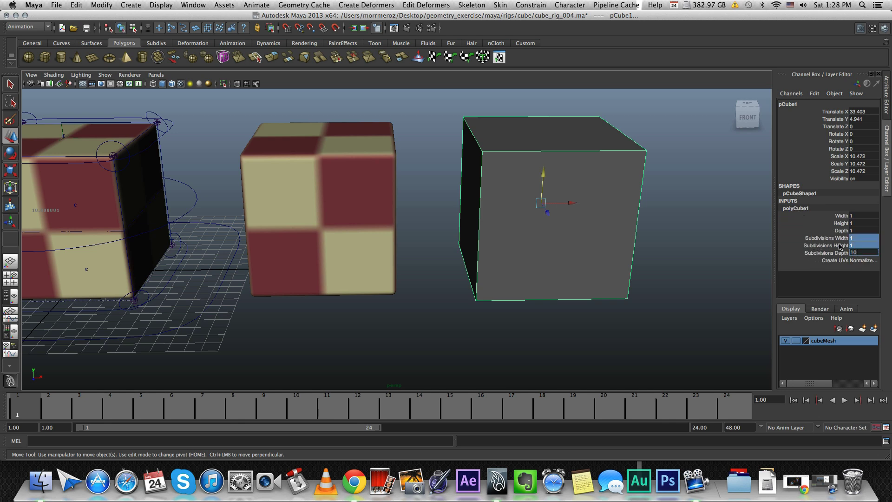
key(Return)
click(438, 180)
alt+drag(434, 175, 521, 171)
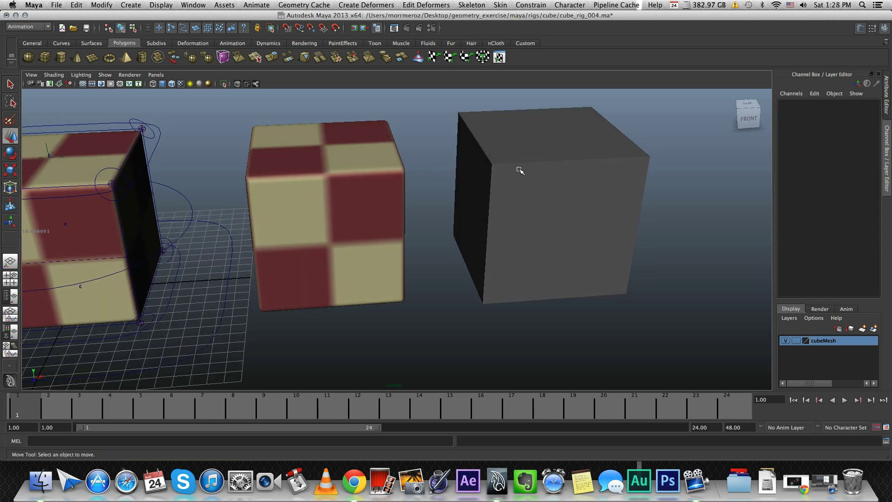
click(522, 172)
key(3)
alt+drag(453, 181, 394, 179)
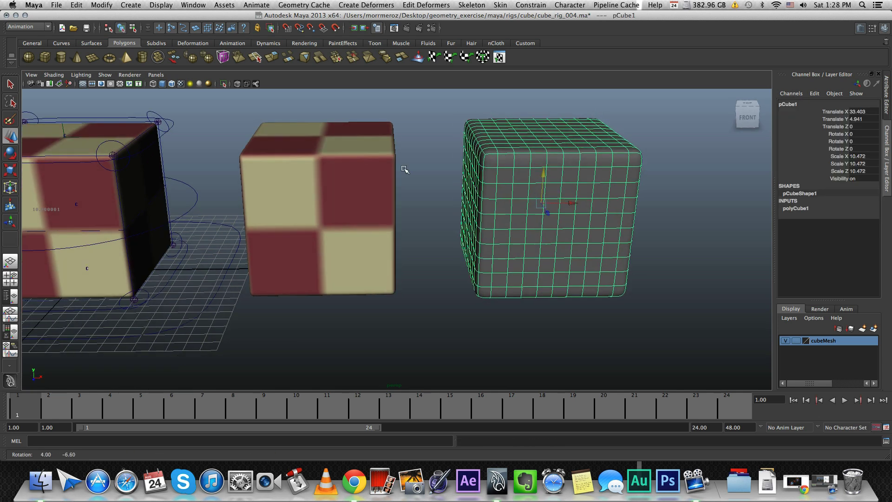
click(397, 176)
key(ctrl+z)
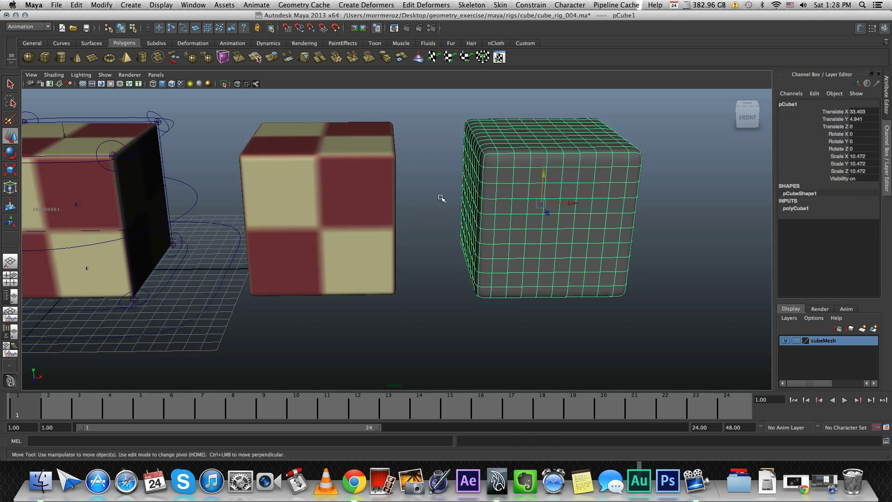
click(272, 173)
click(502, 139)
key(Delete)
alt+middle_drag(296, 161, 315, 119)
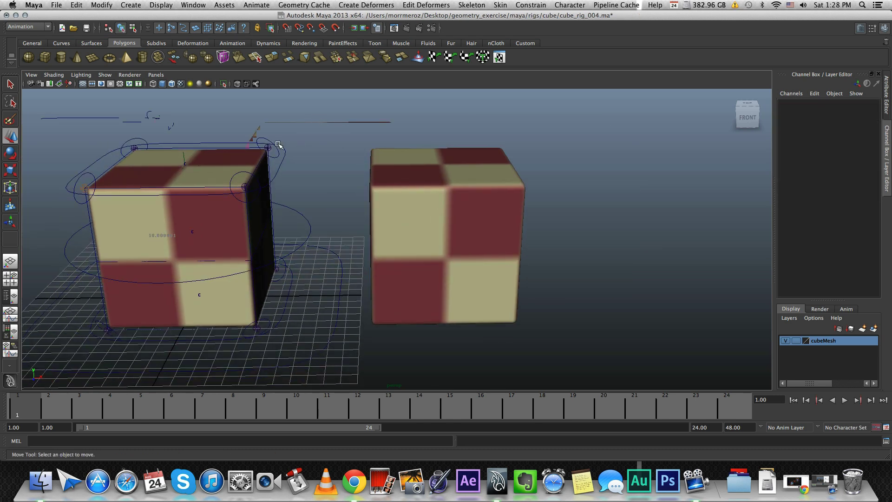
Step: Delete the duplicate cube_mesh sitting to the right of the rig
click(447, 230)
alt+drag(447, 230, 320, 135)
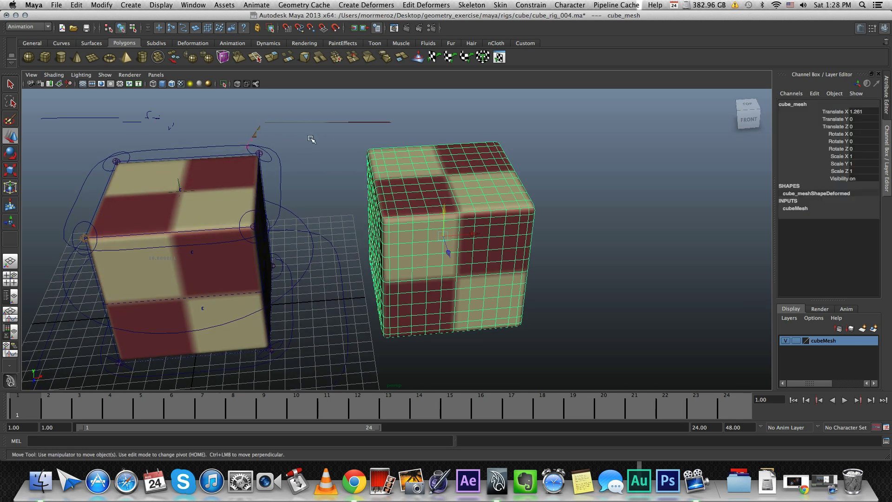
key(Delete)
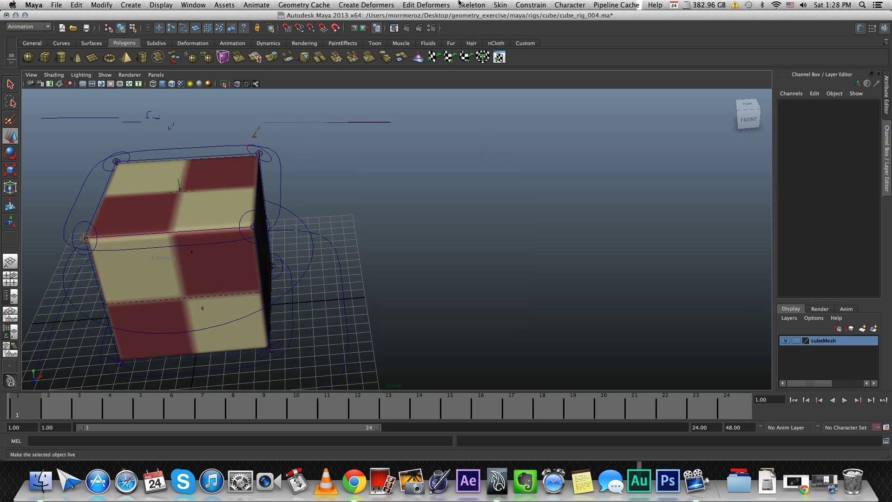
Step: Inspect the cube's corner joints by selecting each one in turn from several angles
click(462, 4)
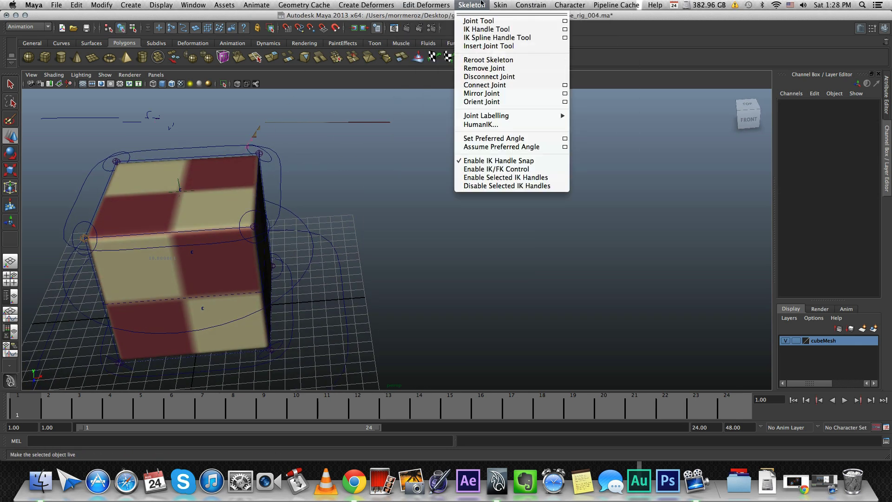
click(483, 21)
click(260, 151)
key(Return)
alt+middle_drag(302, 126, 364, 124)
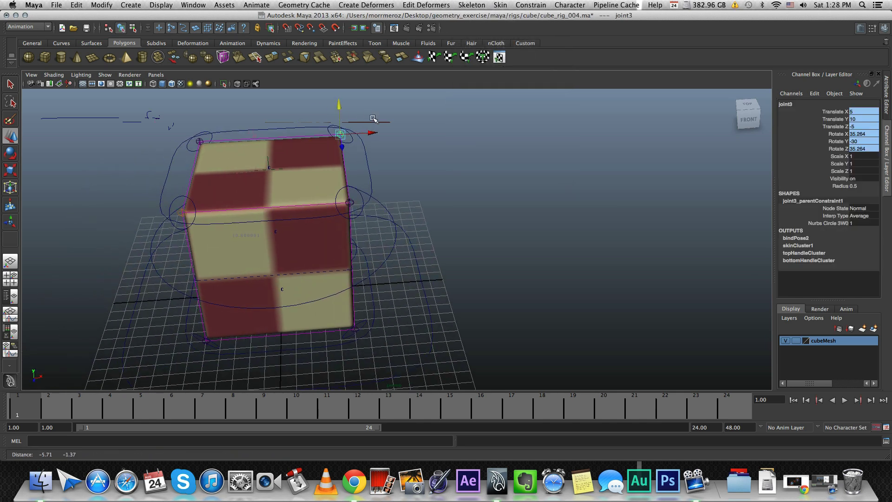
click(350, 197)
click(189, 212)
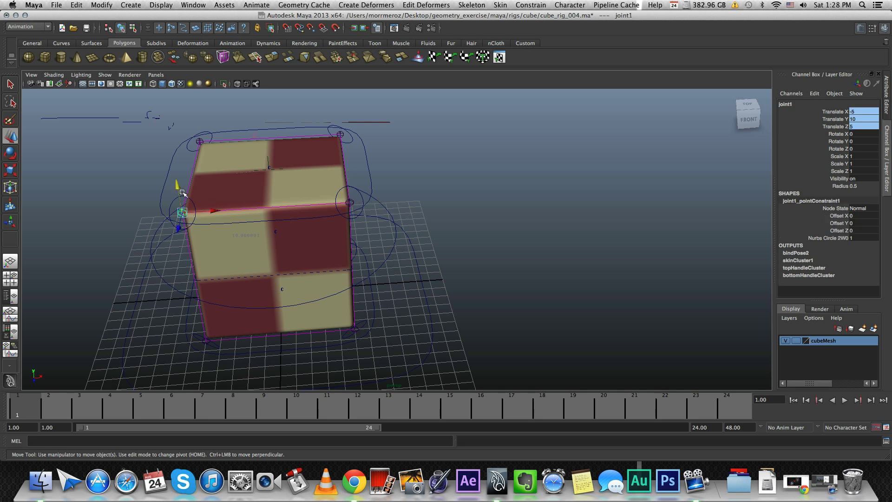
click(200, 139)
alt+drag(200, 140, 333, 296)
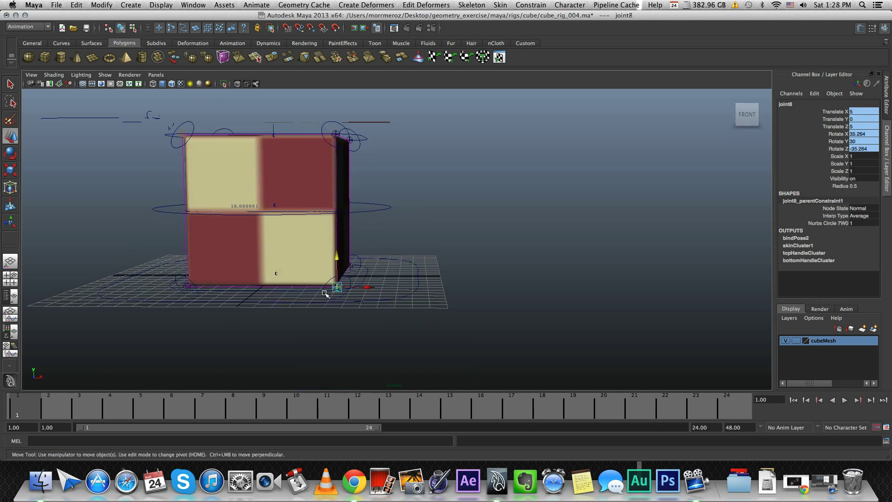
click(192, 286)
mouse_move(192, 286)
alt+mouse_down()
mouse_move(394, 250)
mouse_move(244, 305)
alt+mouse_up()
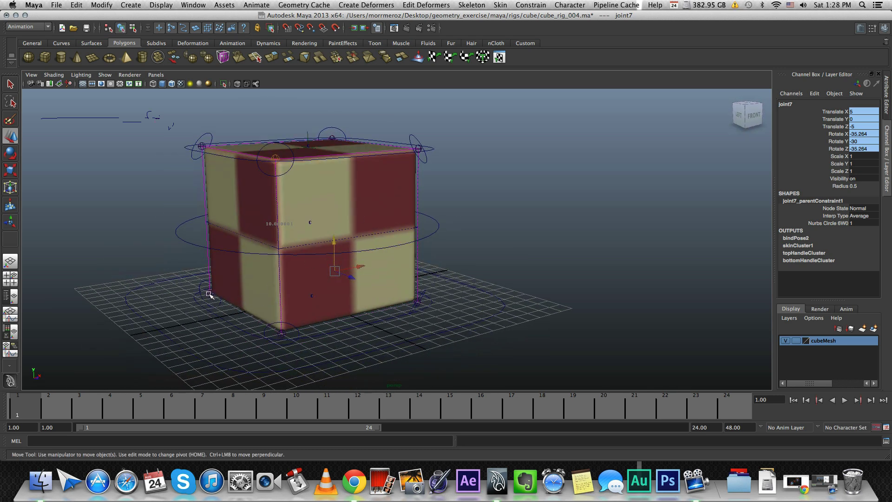
Step: Show the Curves shelf and select the top-left and front corner control circles
click(215, 135)
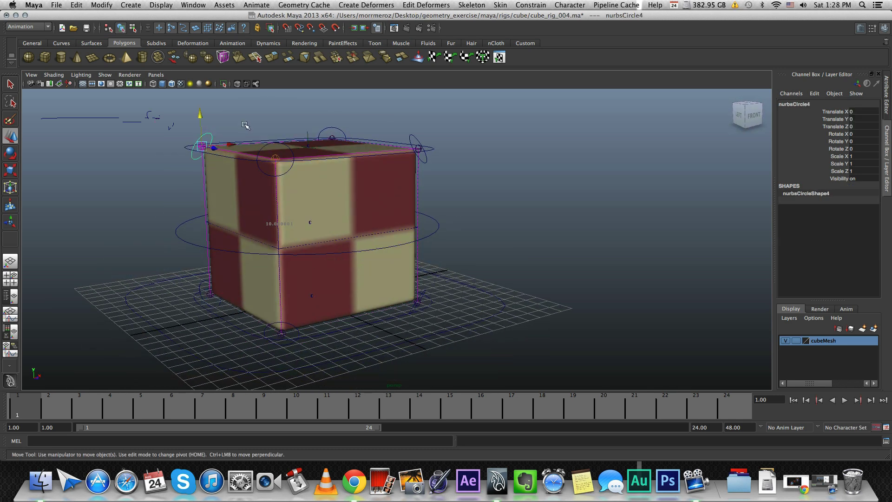
click(62, 43)
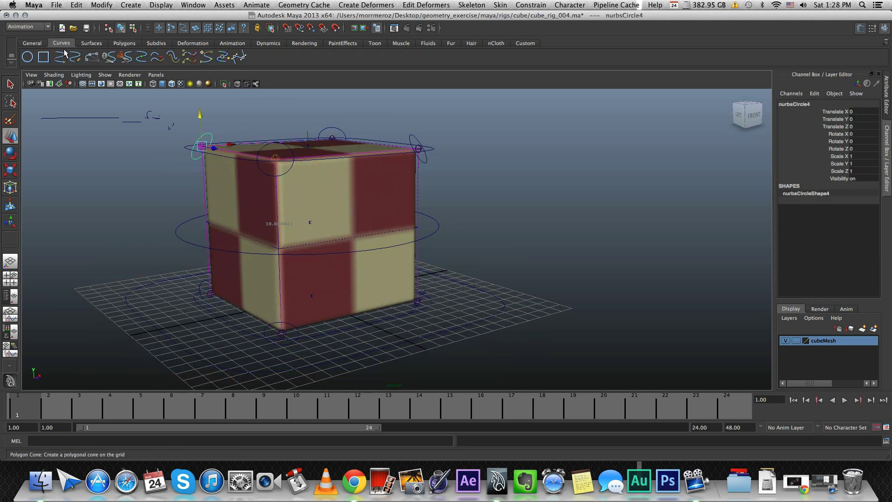
alt+drag(314, 165, 294, 185)
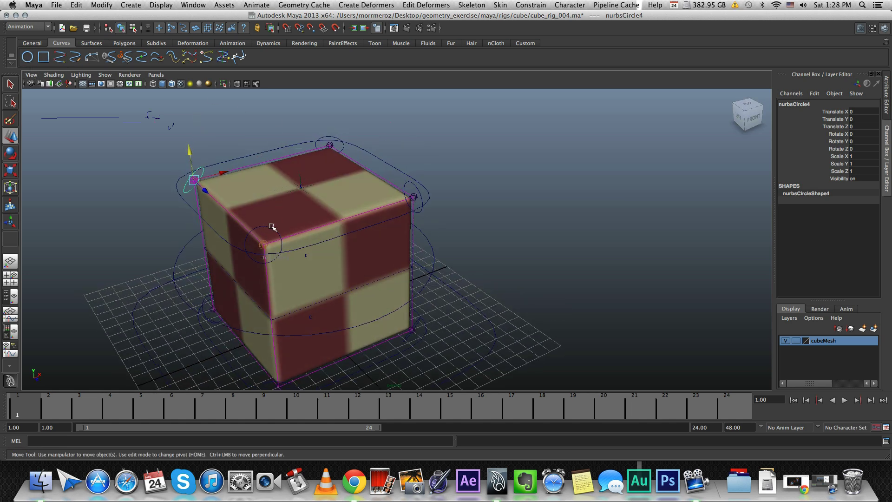
click(273, 232)
click(408, 184)
Step: Select the bottom, left and right corner circles, and drag one outward to test stretching
alt+drag(398, 190, 406, 350)
click(394, 322)
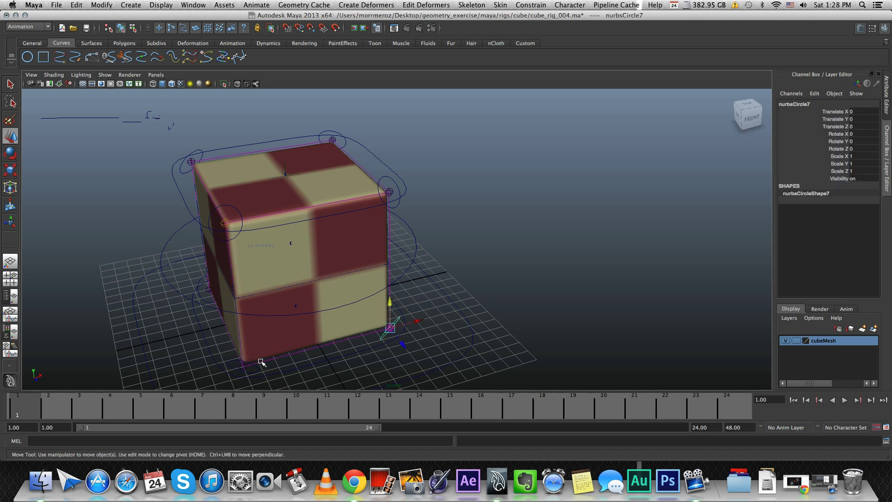
click(253, 367)
alt+drag(240, 362, 212, 292)
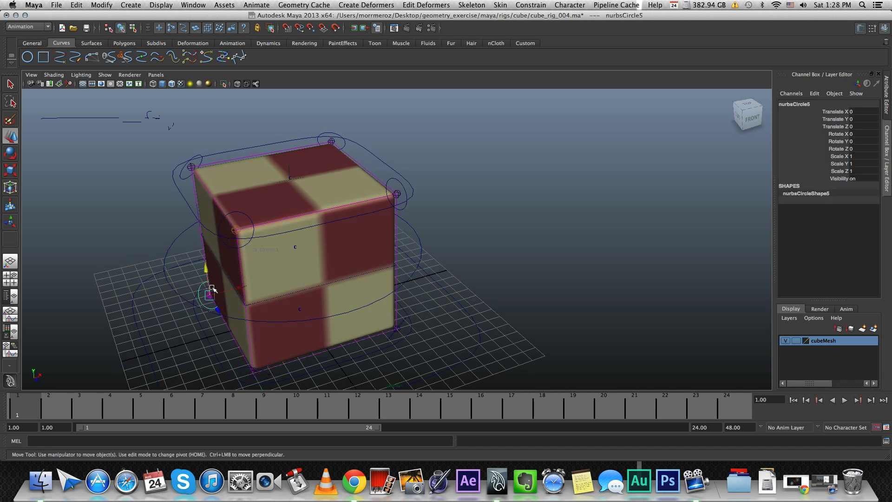
click(397, 191)
mouse_move(396, 194)
mouse_down()
mouse_move(481, 184)
mouse_move(319, 259)
mouse_up()
key(ctrl+z)
click(418, 136)
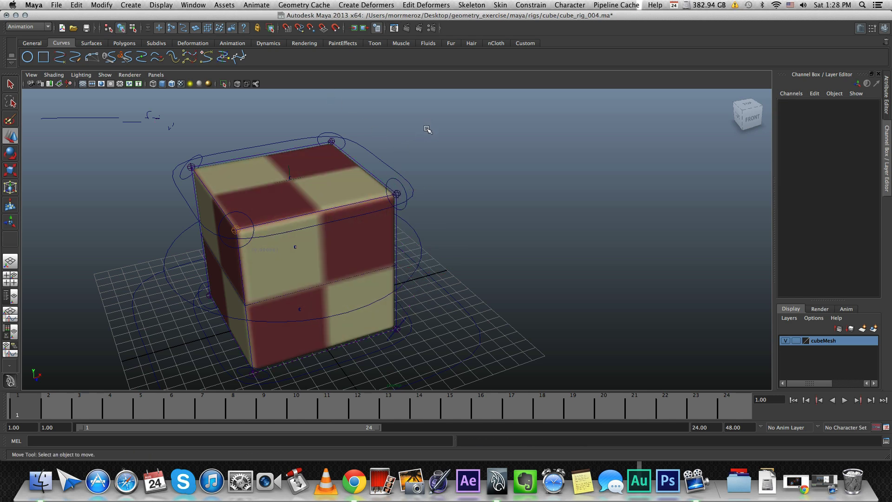
mouse_move(419, 136)
alt+mouse_down()
mouse_move(385, 205)
mouse_move(389, 195)
alt+mouse_up()
click(384, 205)
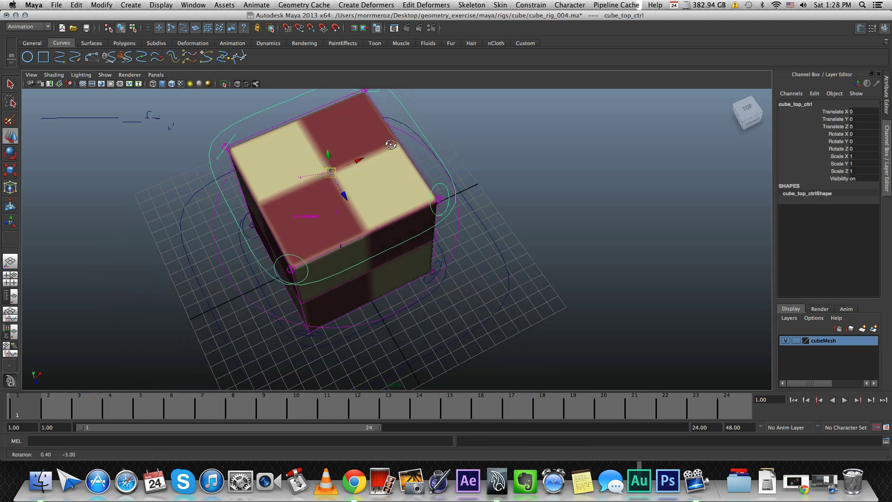
alt+drag(345, 219, 275, 213)
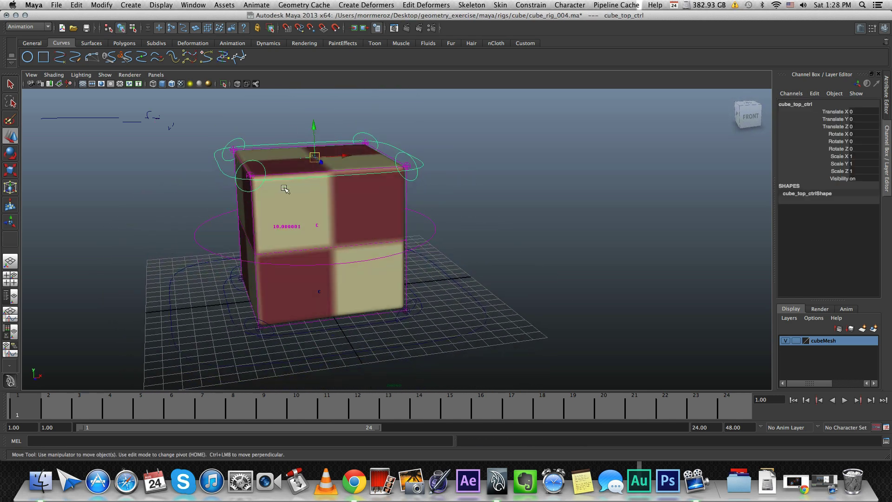
click(288, 334)
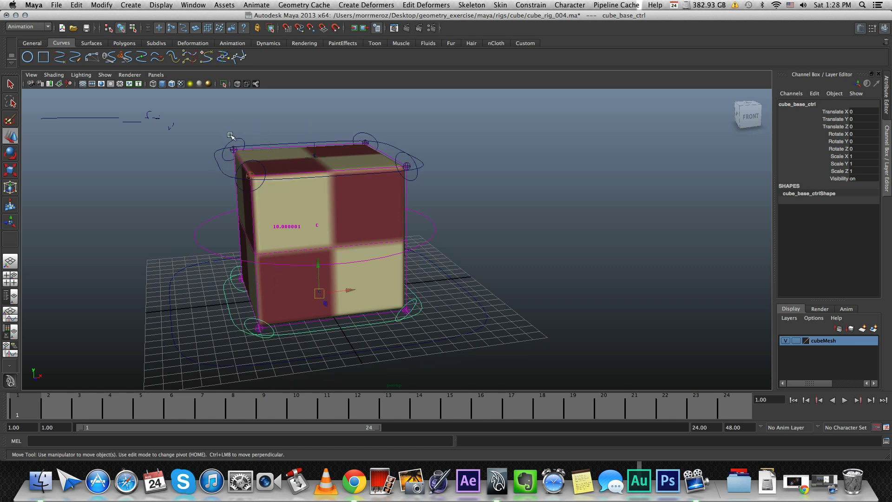
click(254, 160)
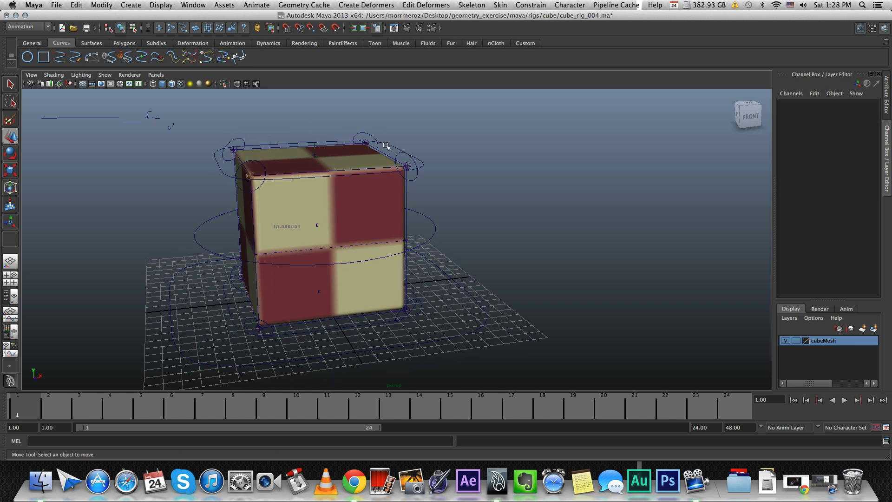
click(403, 151)
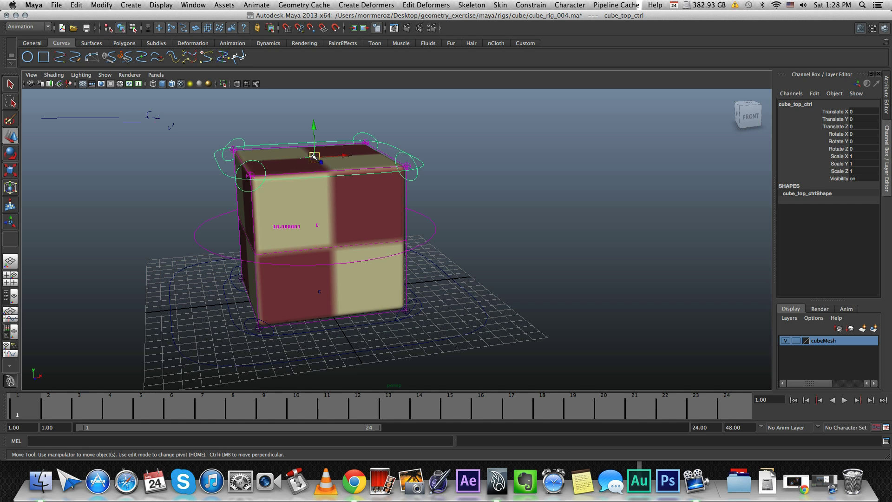
drag(306, 148, 391, 105)
key(ctrl+z)
key(e)
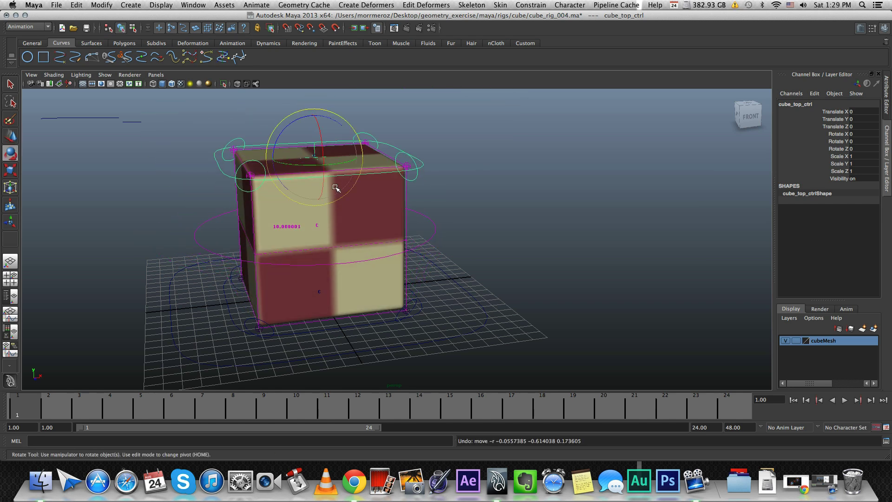
drag(335, 188, 343, 175)
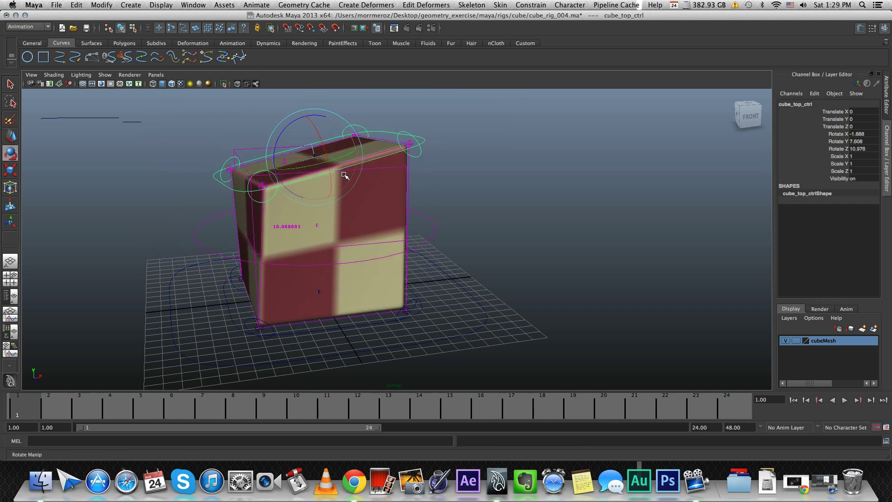
key(ctrl+z)
click(375, 216)
key(ctrl+h)
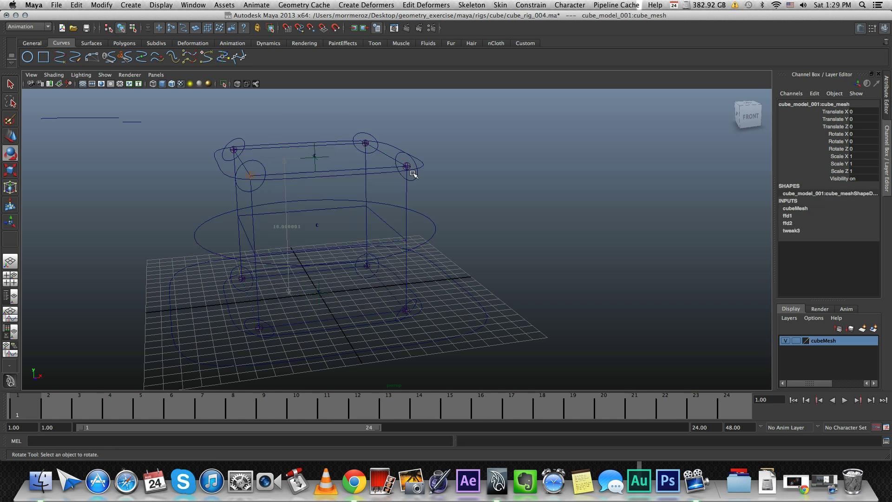
click(371, 156)
mouse_move(338, 161)
mouse_down()
mouse_move(328, 171)
mouse_move(265, 181)
mouse_up()
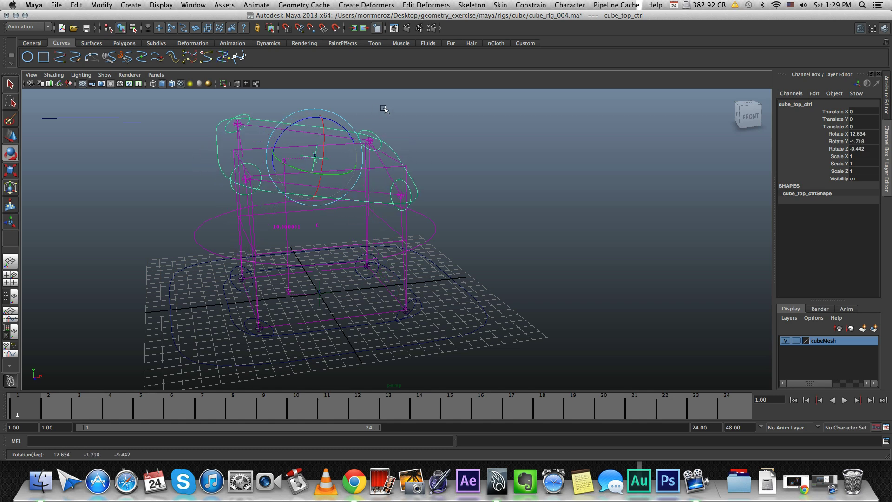
key(z)
key(z)
key(shift+z)
key(z)
key(z)
key(z)
alt+drag(422, 134, 300, 113)
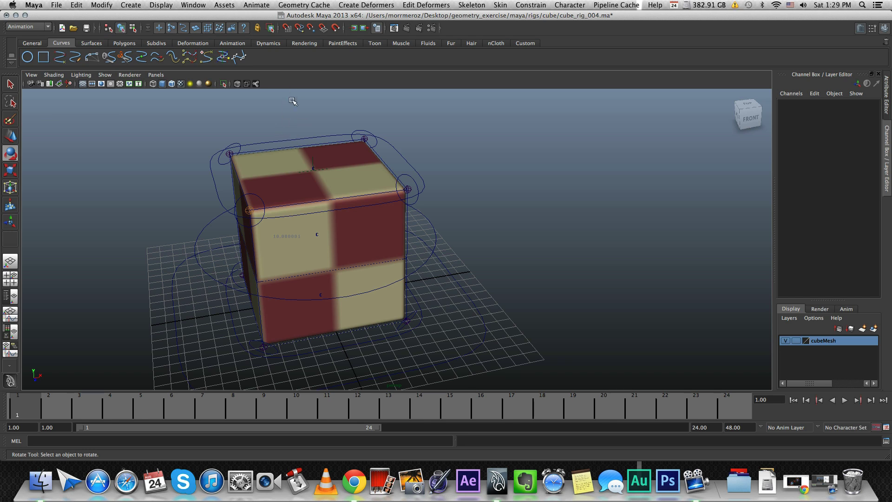
Step: Duplicate the cube mesh and move the copy off to the right
click(303, 159)
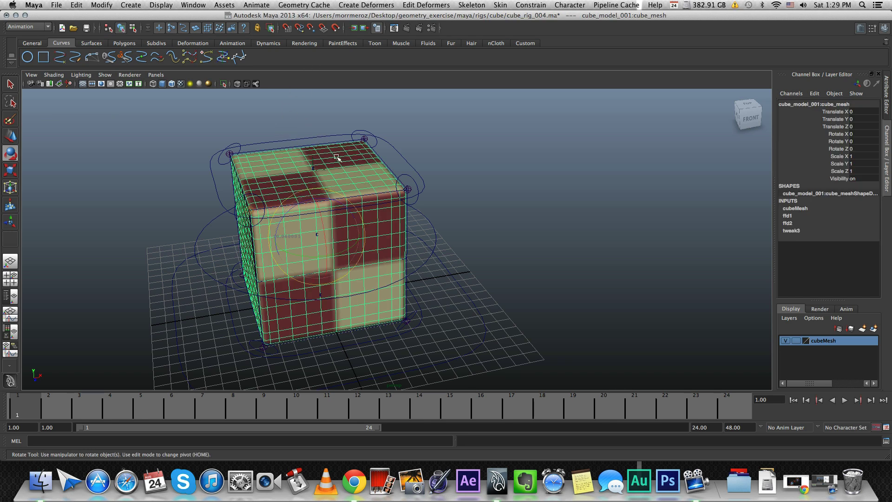
key(ctrl+d)
key(w)
mouse_move(354, 235)
mouse_down()
mouse_move(451, 183)
mouse_move(427, 122)
mouse_up()
Step: Apply a 2×2×2 lattice deformer to the duplicate cube
click(380, 5)
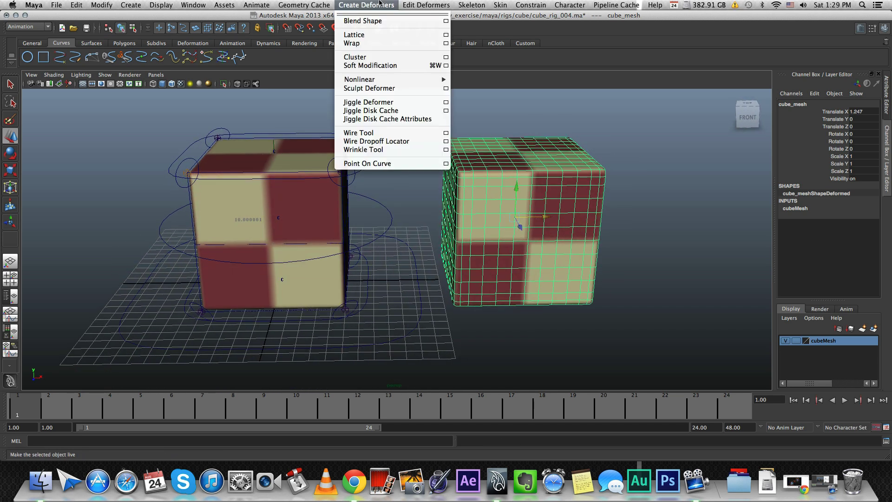
click(445, 35)
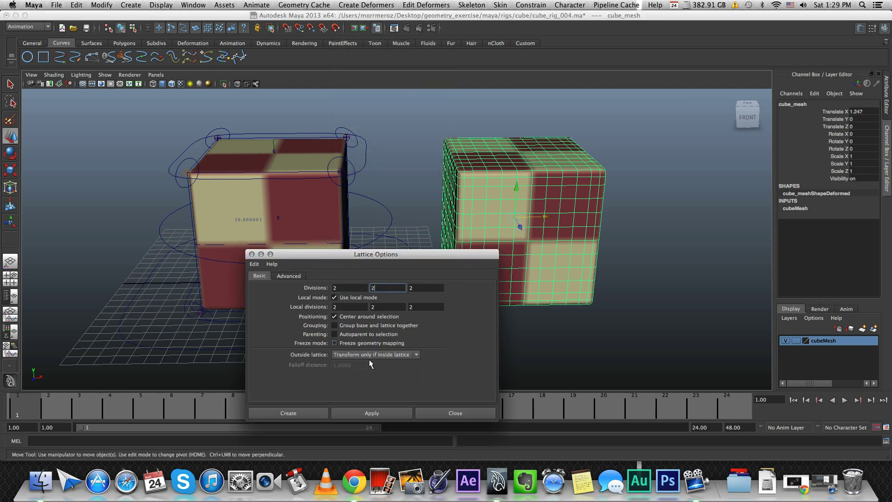
click(379, 410)
click(412, 135)
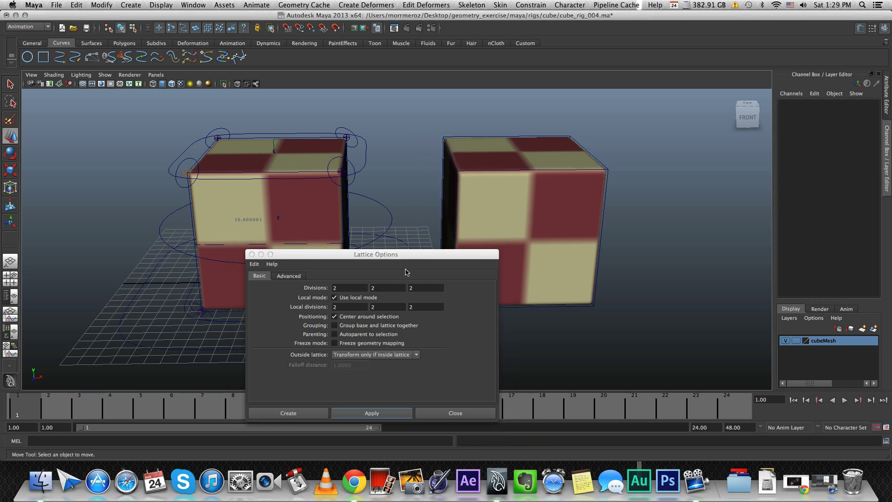
drag(400, 254, 477, 326)
Step: Select the duplicate cube mesh and create a new display layer from it
click(443, 141)
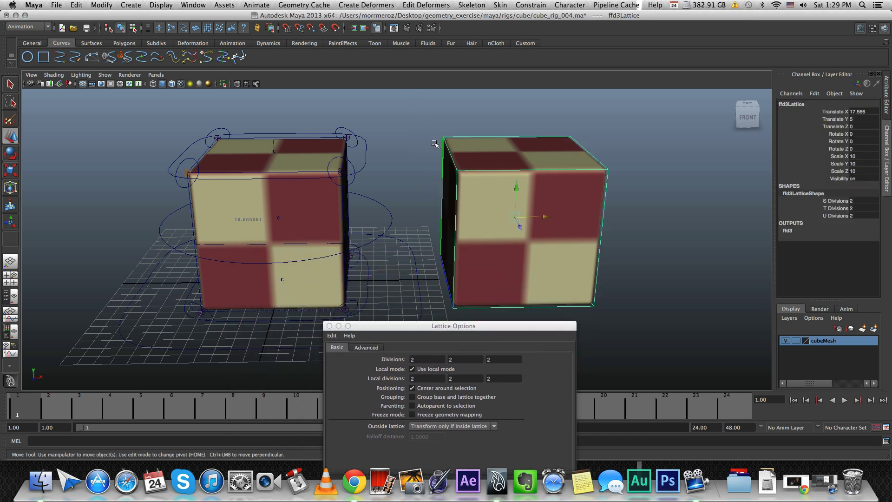
mouse_move(429, 145)
alt+mouse_down()
mouse_move(392, 160)
mouse_move(380, 176)
alt+mouse_up()
right_click(379, 180)
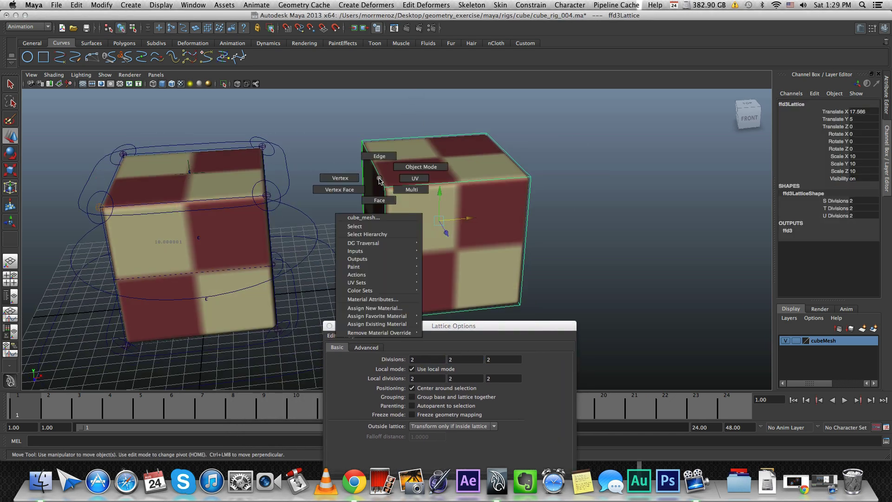
click(380, 178)
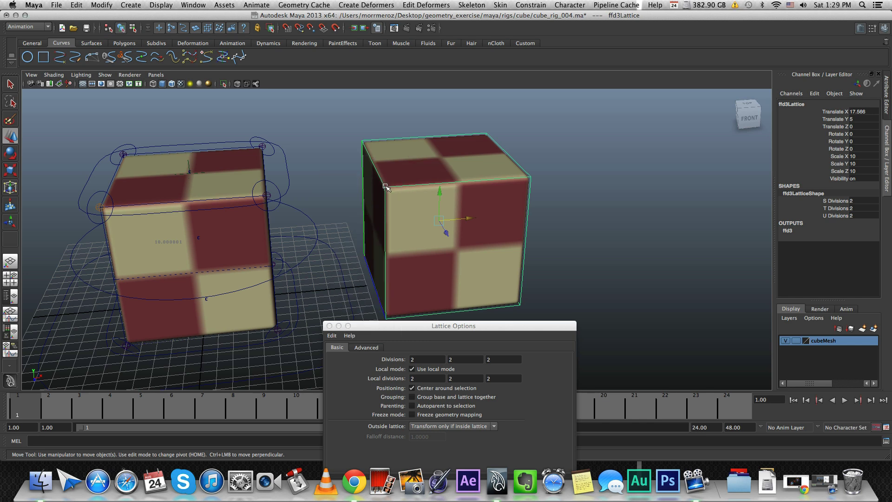
right_click(387, 186)
click(387, 187)
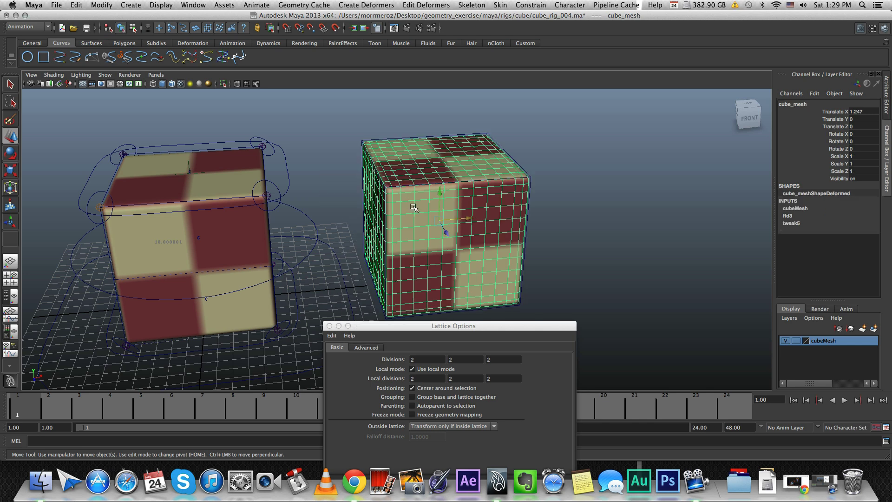
click(789, 318)
click(798, 341)
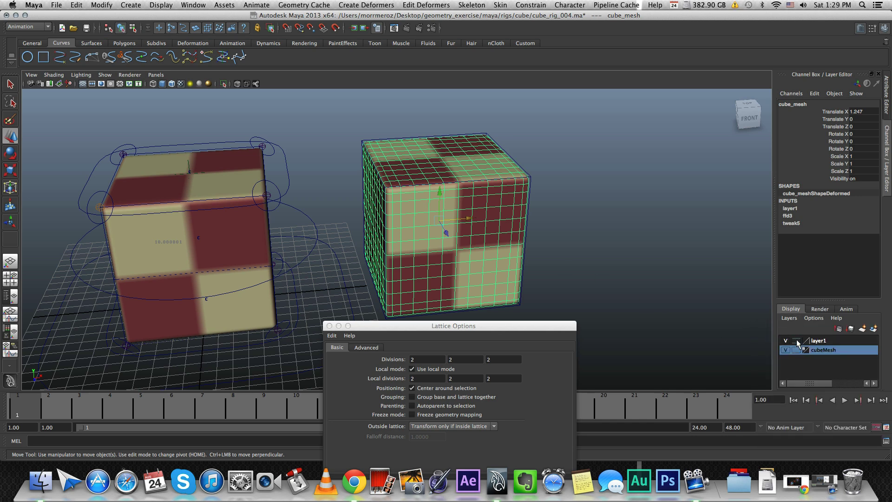
click(622, 213)
Step: Test-drag the top-left and another top lattice point, undoing each move
click(409, 187)
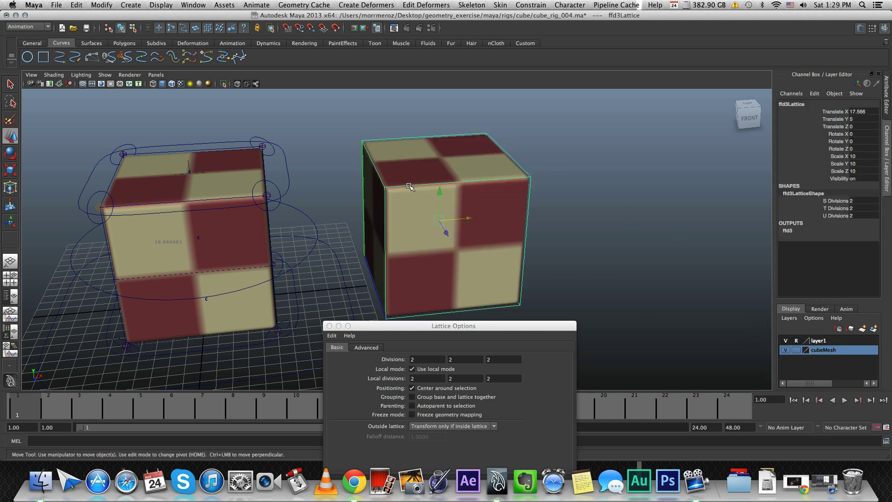
right_drag(409, 187, 354, 125)
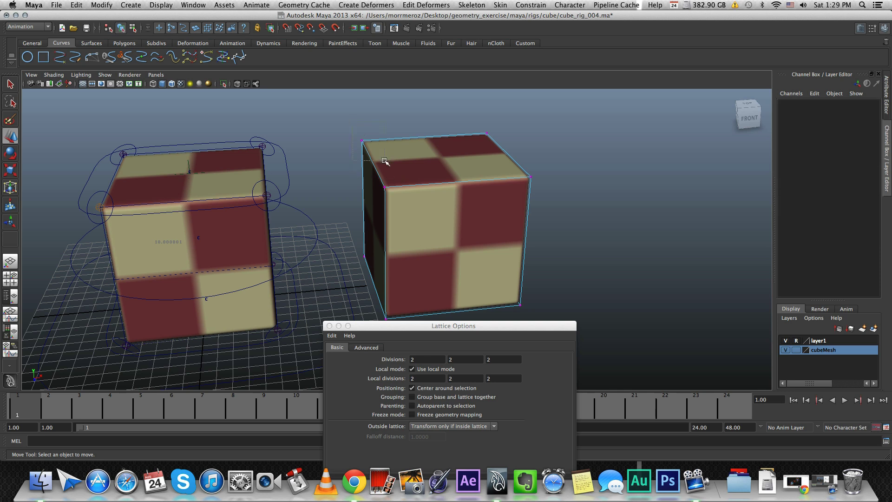
drag(385, 163, 343, 127)
middle_drag(342, 127, 330, 176)
key(z)
click(385, 187)
middle_drag(409, 200, 337, 194)
key(z)
Step: Test-drag the top-right, back-top and corner lattice points, undoing each stretch
click(532, 177)
middle_drag(532, 177, 597, 209)
key(z)
click(486, 133)
middle_drag(487, 132, 497, 97)
key(z)
alt+drag(496, 156, 457, 243)
middle_drag(486, 294, 502, 279)
key(z)
middle_drag(339, 255, 315, 309)
key(z)
mouse_move(315, 309)
alt+mouse_down()
mouse_move(393, 225)
mouse_move(437, 287)
alt+mouse_up()
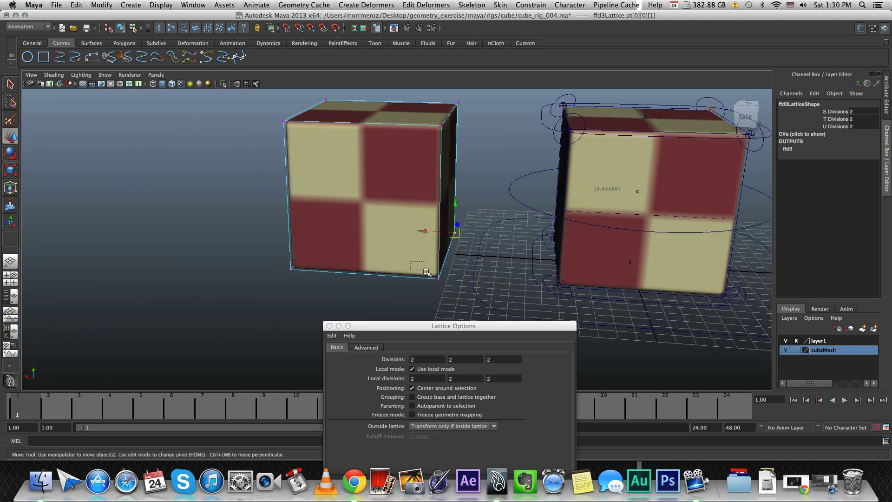
click(290, 269)
middle_drag(291, 269, 351, 164)
key(z)
mouse_move(432, 183)
alt+mouse_down()
mouse_move(427, 225)
mouse_move(377, 109)
alt+mouse_up()
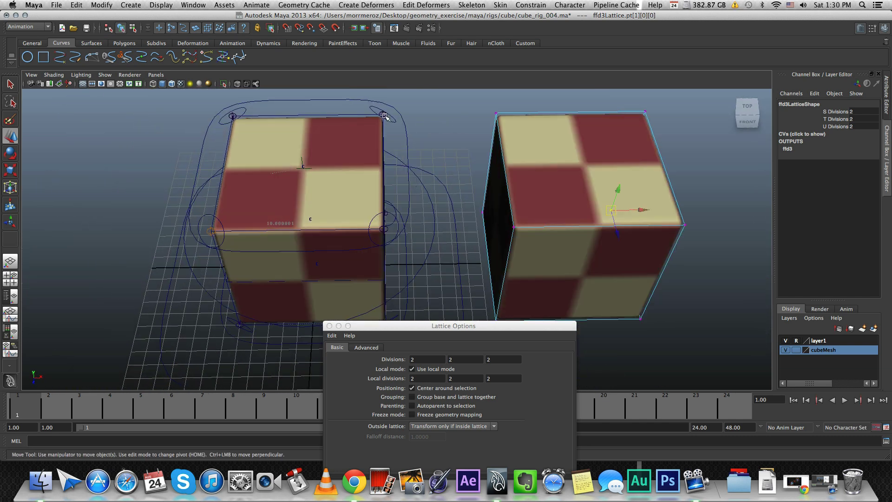
click(384, 114)
click(234, 114)
click(212, 233)
click(386, 230)
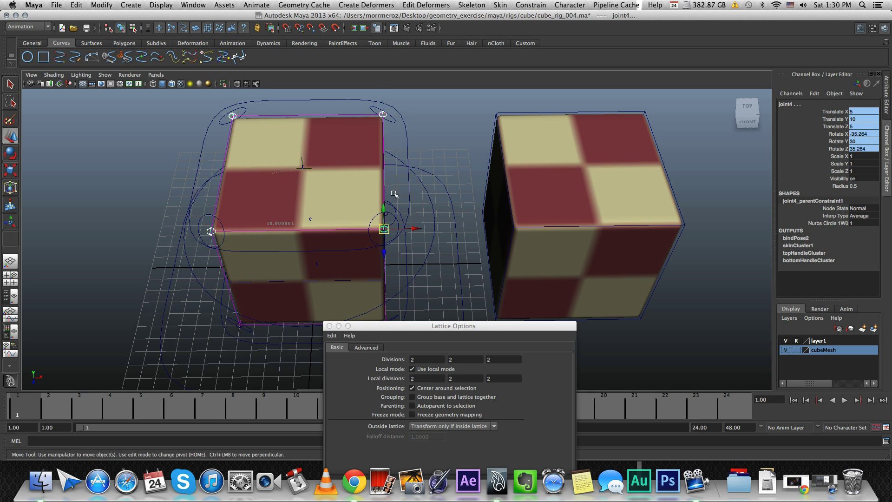
scroll(423, 148, up, 2)
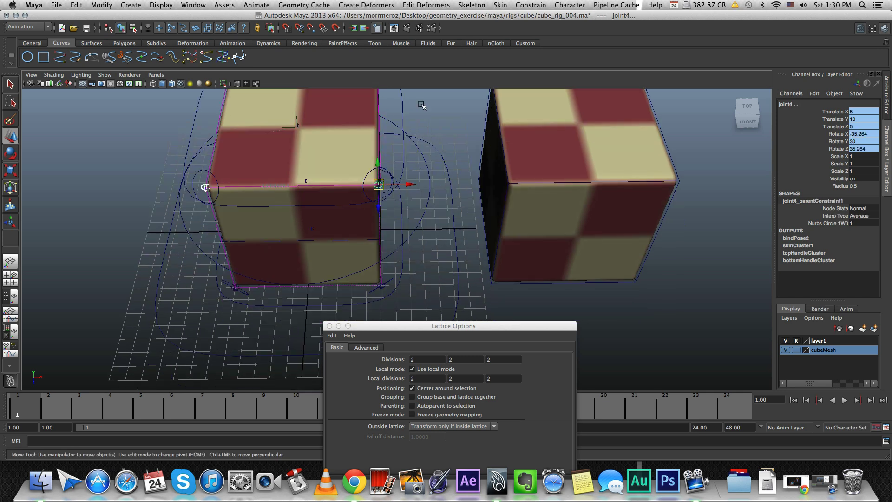
click(425, 4)
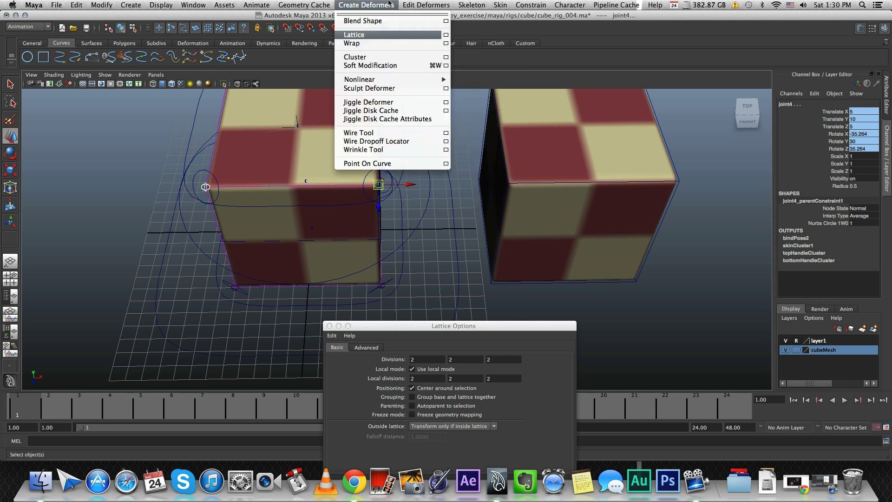
mouse_move(514, 21)
click(448, 130)
scroll(460, 144, down, 3)
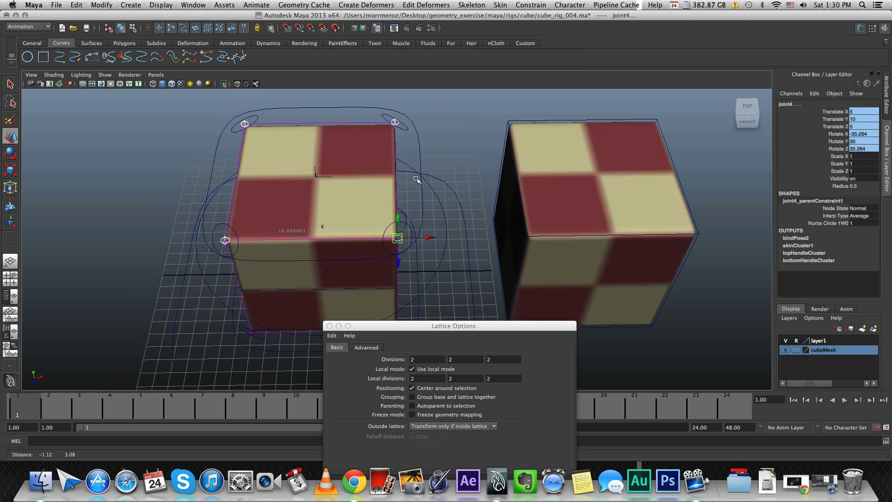
click(407, 182)
mouse_move(406, 183)
mouse_down()
mouse_move(465, 95)
mouse_move(418, 148)
mouse_move(388, 93)
mouse_up()
key(ctrl+z)
Step: Test-tilt the top and base controls with the Rotate tool, undoing each rotation
click(402, 116)
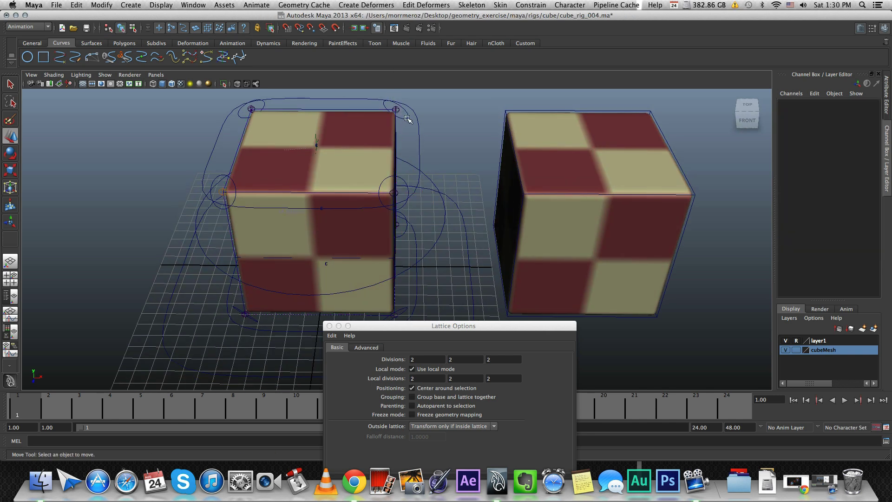
click(421, 136)
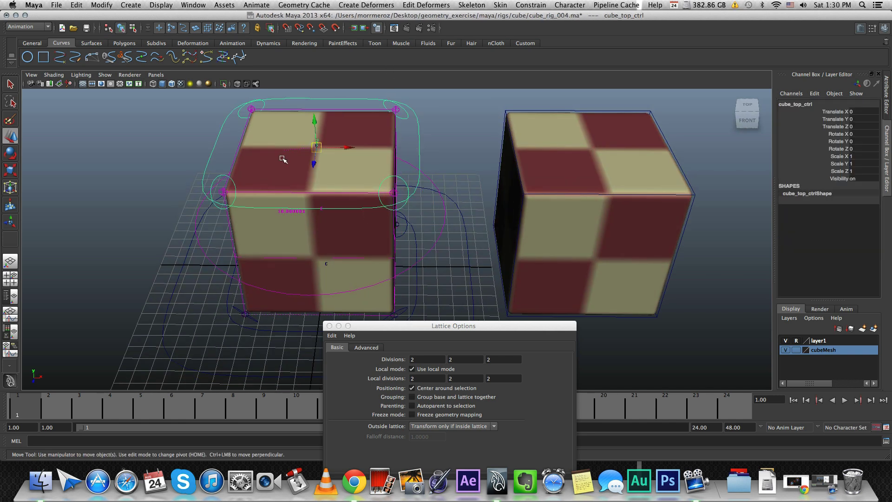
key(e)
mouse_move(317, 156)
mouse_down()
mouse_move(341, 168)
mouse_move(328, 174)
mouse_up()
key(ctrl+z)
alt+middle_drag(328, 174, 324, 142)
mouse_move(325, 142)
alt+mouse_down()
mouse_move(403, 280)
mouse_move(349, 264)
mouse_move(347, 110)
mouse_move(332, 156)
mouse_move(348, 168)
alt+mouse_up()
click(374, 294)
key(ctrl+z)
click(363, 134)
key(ctrl+z)
click(424, 214)
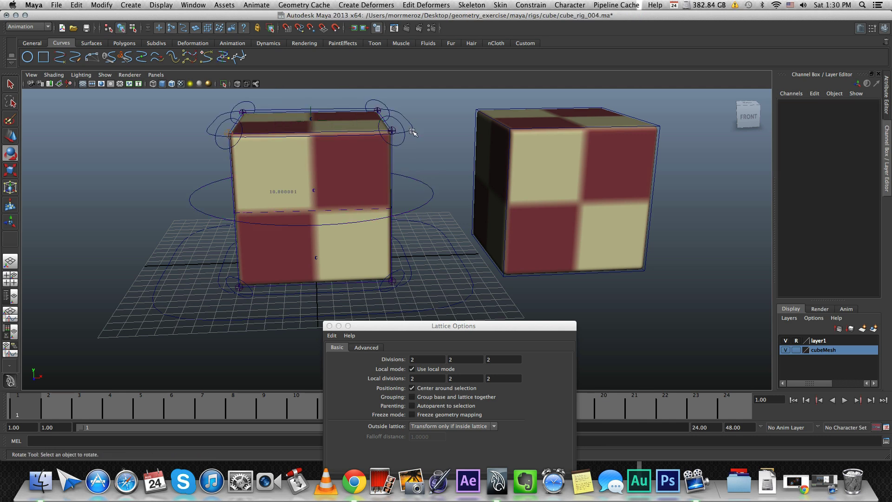
Step: Move cube_top_ctrl down to squash and up to stretch the cube, then undo
mouse_move(353, 146)
alt+mouse_down()
mouse_move(328, 168)
mouse_move(232, 186)
alt+mouse_up()
key(w)
click(311, 149)
alt+right_drag(232, 185, 274, 183)
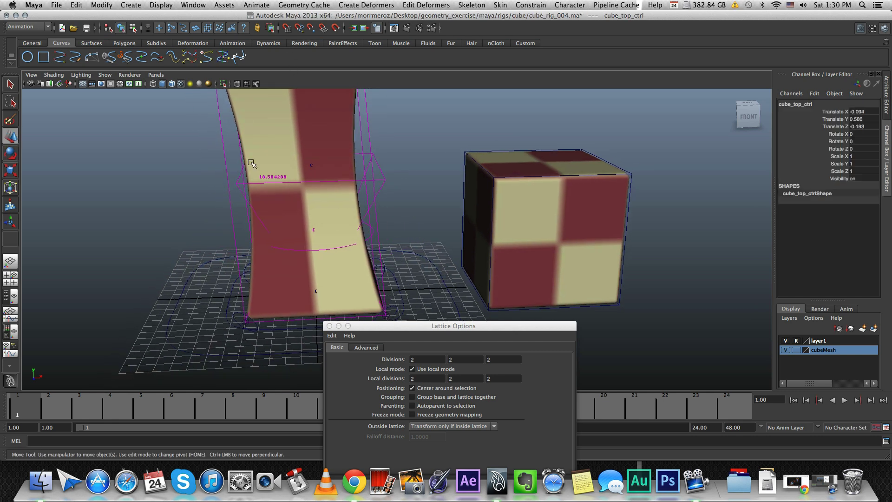
alt+drag(274, 183, 305, 199)
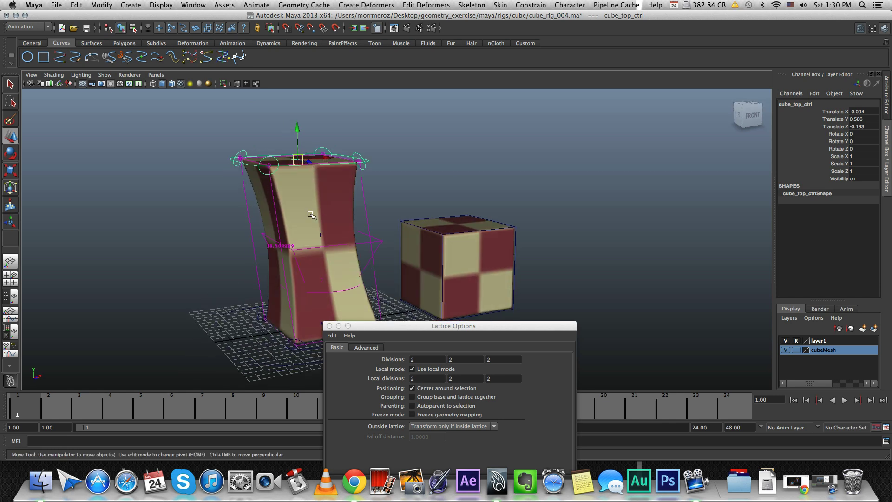
drag(300, 160, 328, 277)
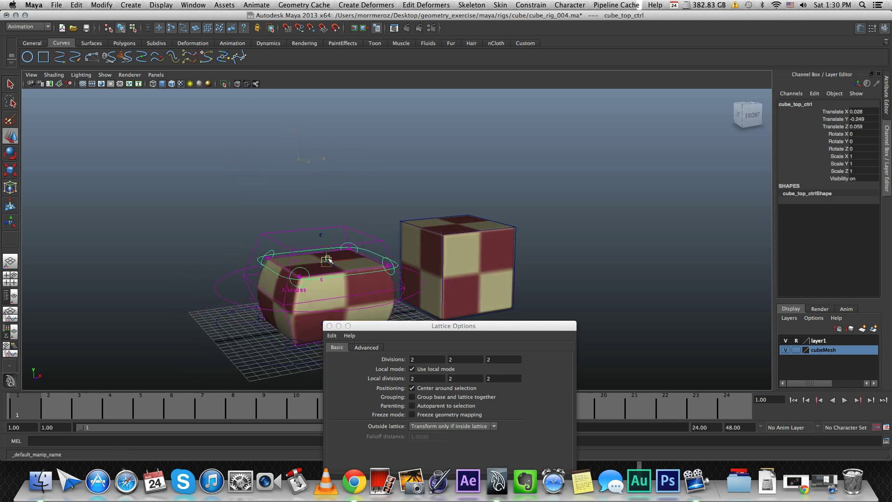
drag(328, 257, 327, 279)
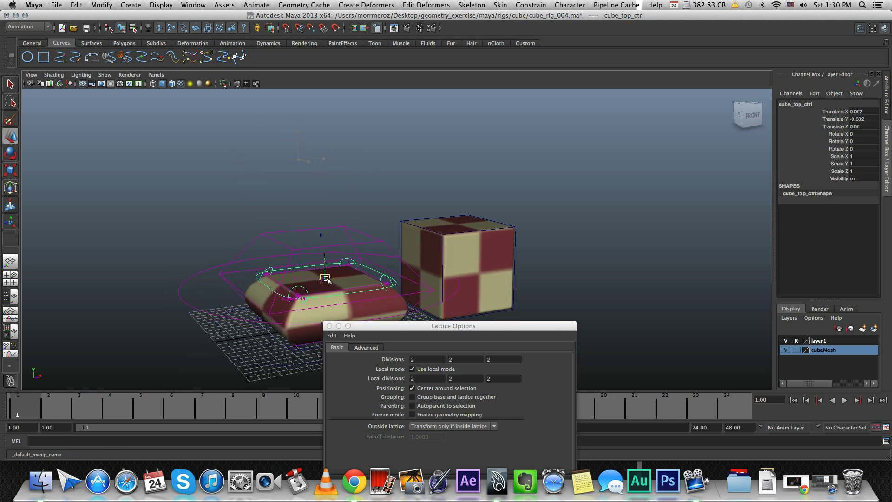
mouse_move(326, 280)
mouse_down()
mouse_move(298, 147)
mouse_move(297, 159)
mouse_up()
key(ctrl+z)
key(ctrl+z)
key(ctrl+z)
key(ctrl+z)
mouse_move(383, 183)
alt+mouse_down()
mouse_move(304, 199)
mouse_move(309, 109)
alt+mouse_up()
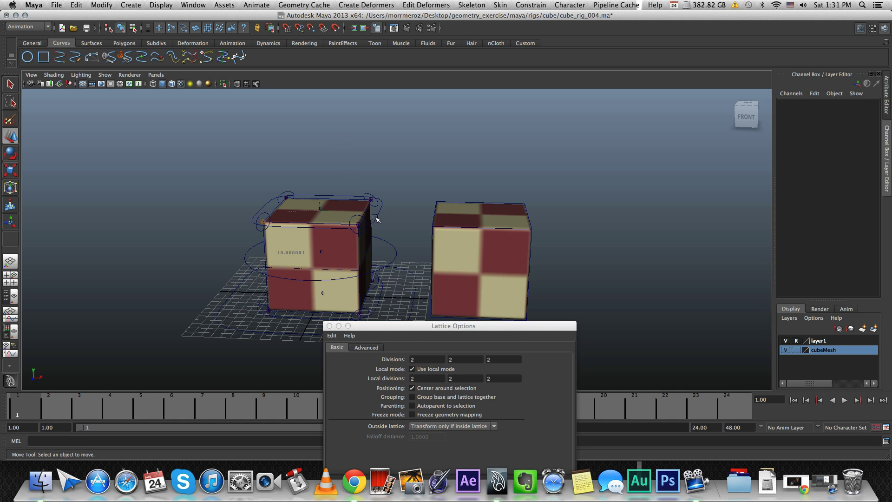
alt+middle_drag(337, 192, 299, 155)
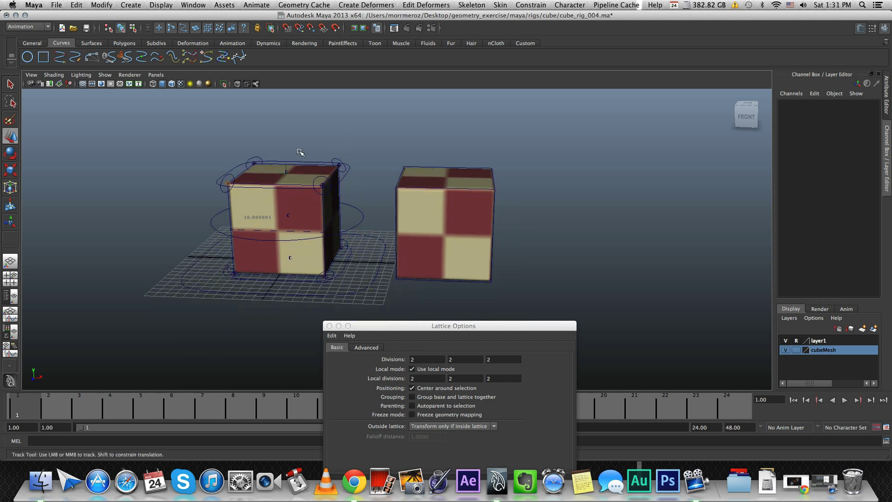
click(340, 179)
alt+drag(341, 179, 286, 179)
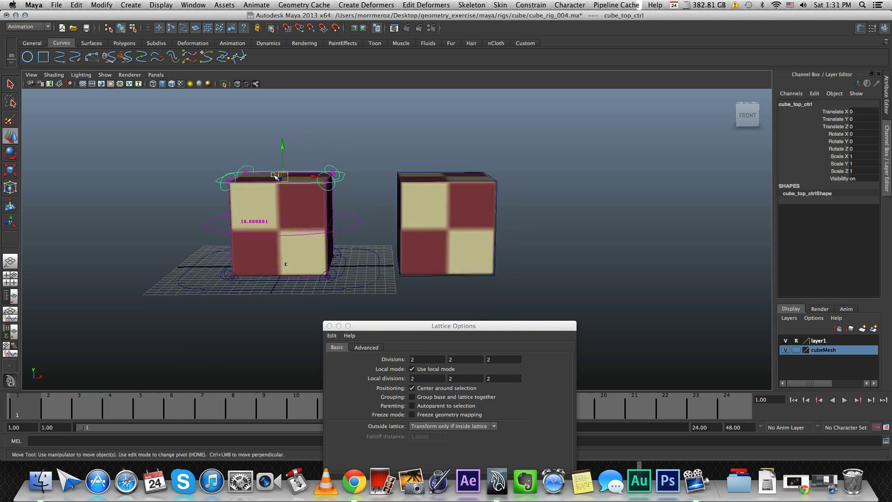
drag(286, 176, 268, 99)
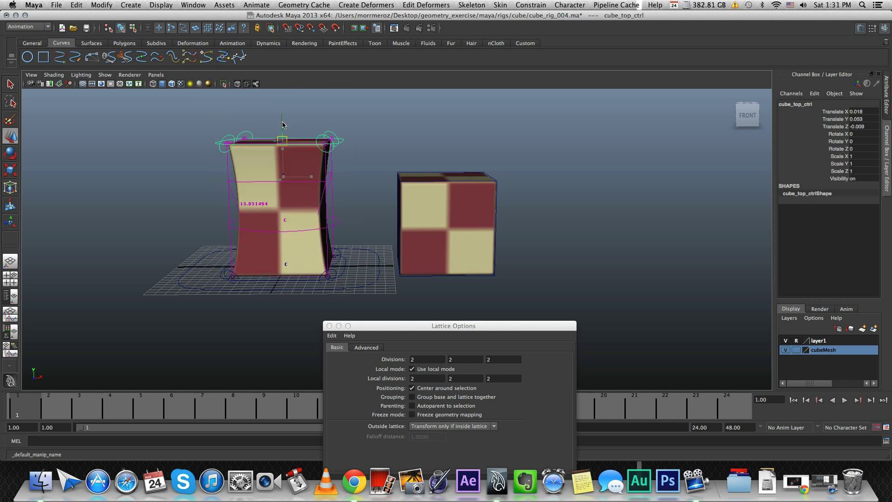
drag(267, 98, 277, 99)
click(316, 280)
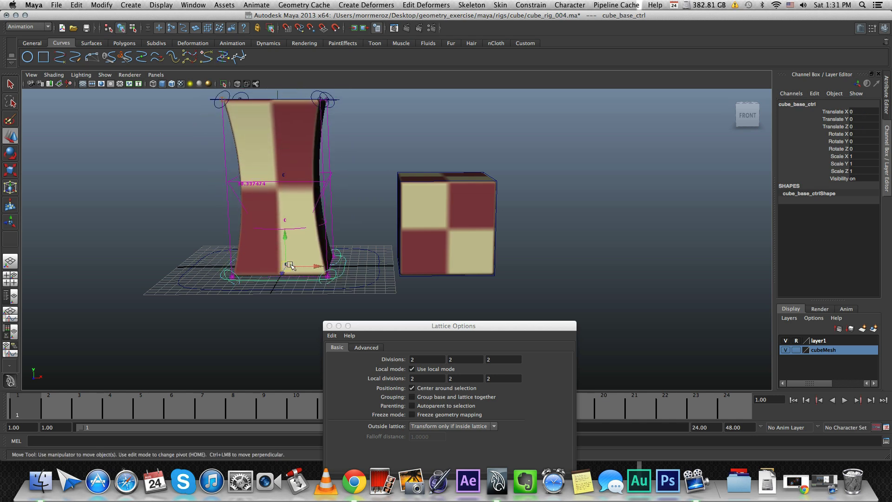
drag(288, 265, 262, 146)
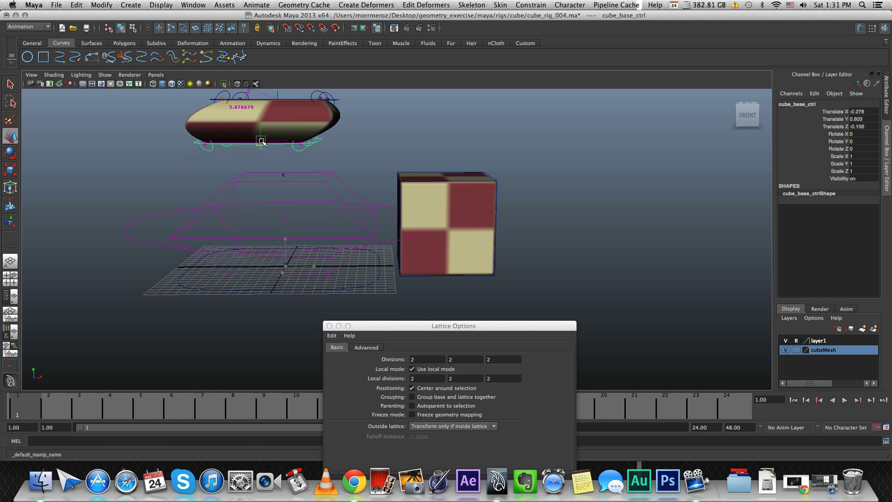
drag(262, 145, 328, 154)
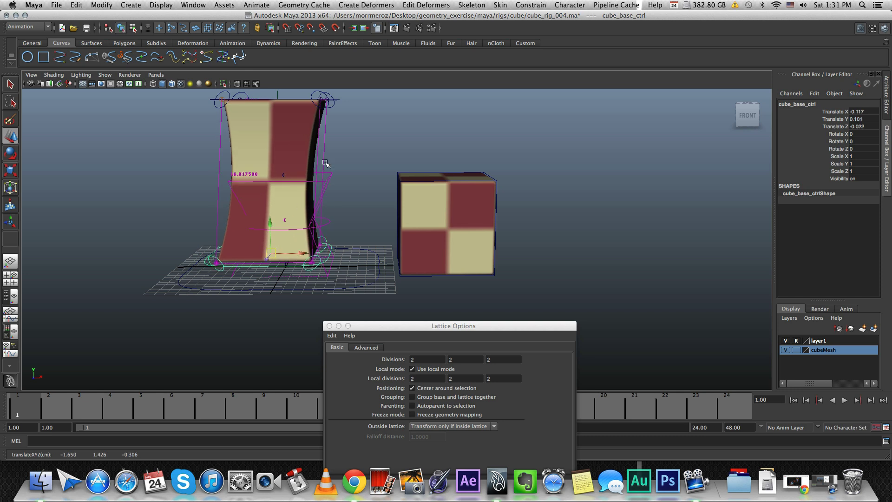
click(335, 99)
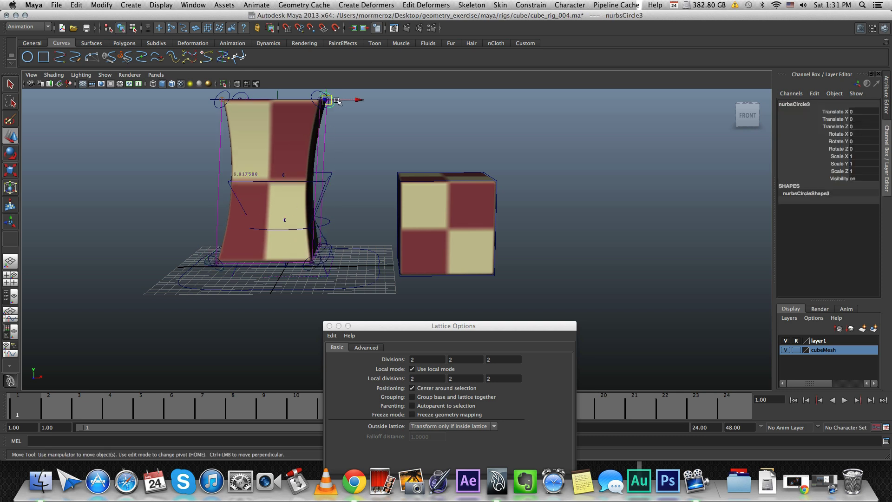
click(337, 128)
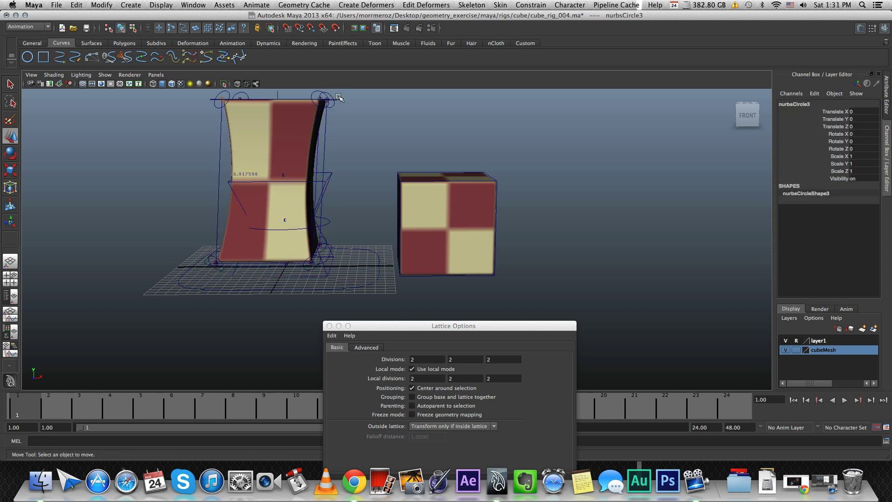
click(326, 258)
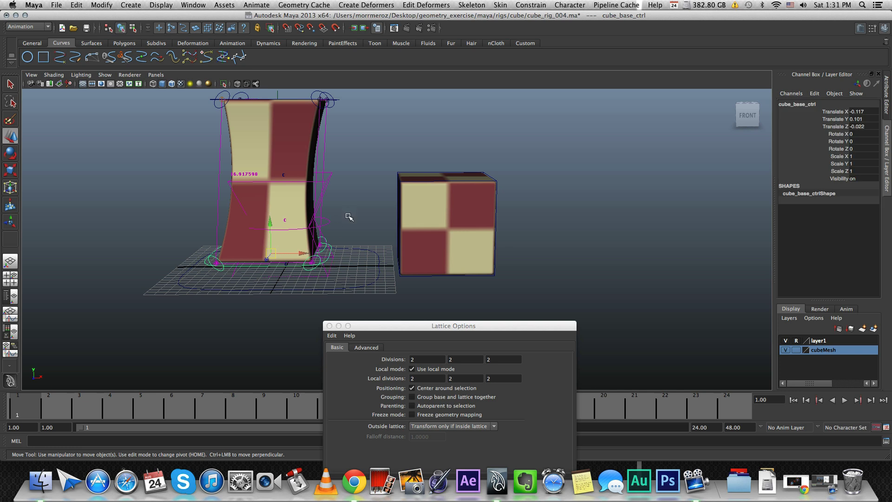
key(z)
key(z)
key(z)
key(z)
key(z)
key(z)
key(z)
key(z)
click(369, 160)
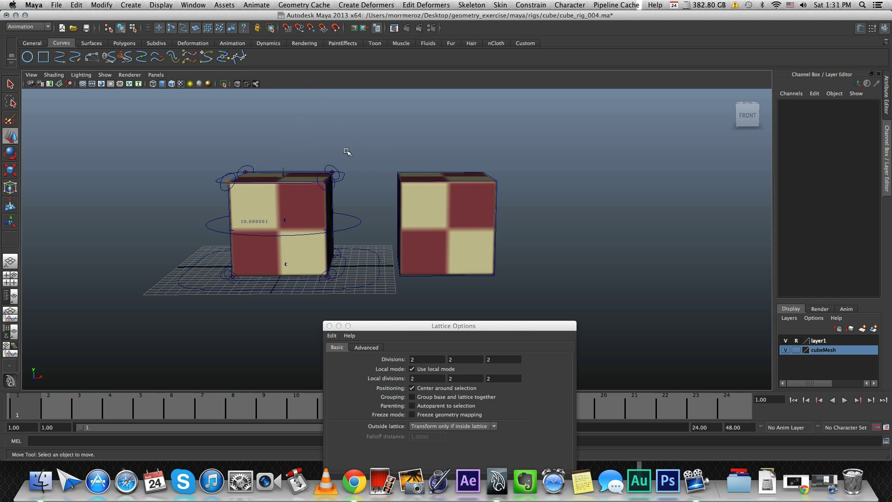
Step: Select the right cube and create a lattice with Divisions set to 2, 3, 2
click(377, 3)
click(426, 187)
alt+drag(390, 118, 432, 161)
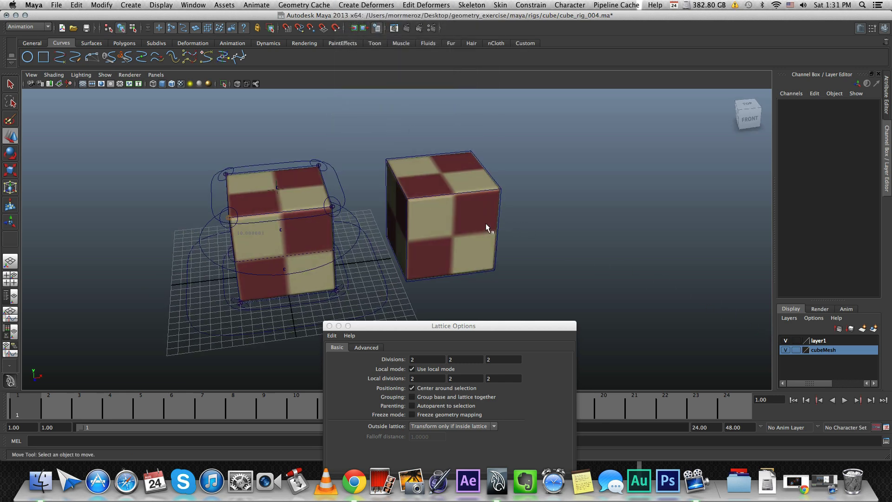
click(483, 223)
click(367, 5)
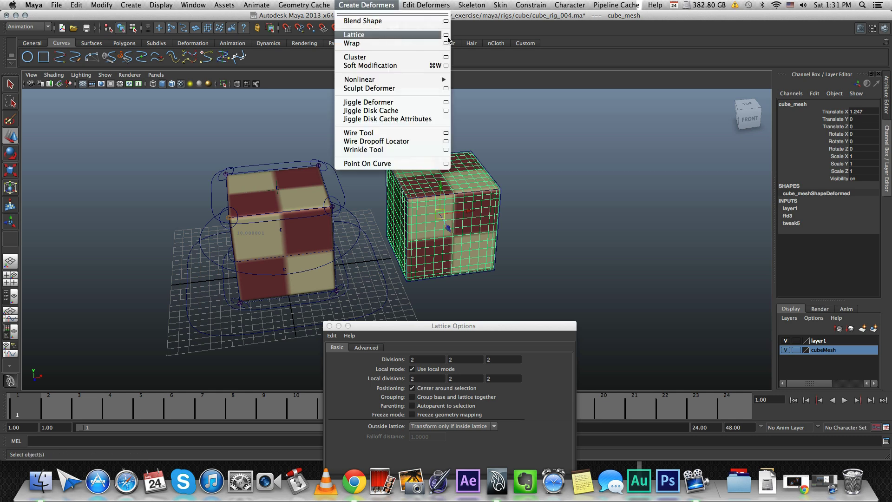
click(437, 357)
key(Tab)
drag(454, 325, 289, 209)
text(3)
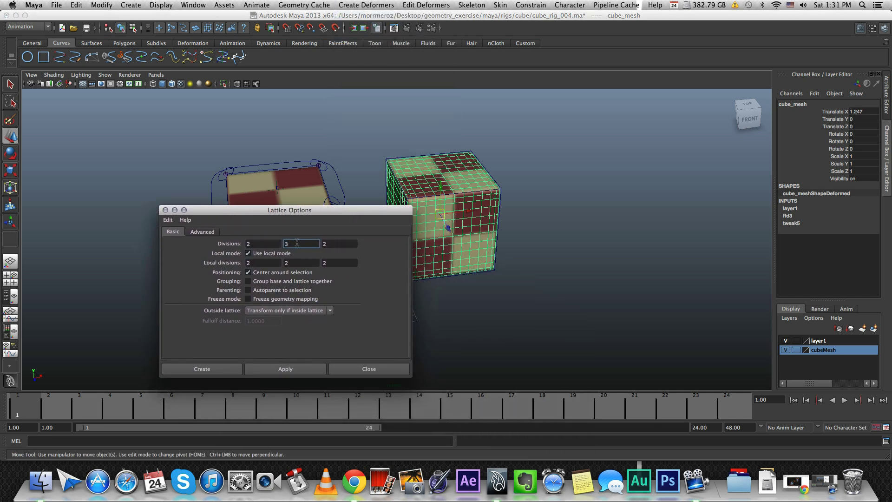
click(264, 372)
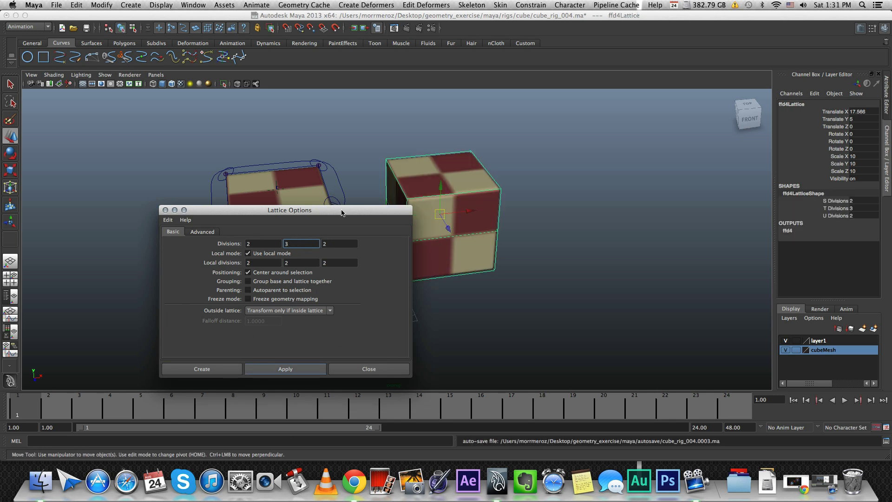
drag(342, 212, 272, 213)
Step: Select the middle row of the second cube's lattice points
click(799, 343)
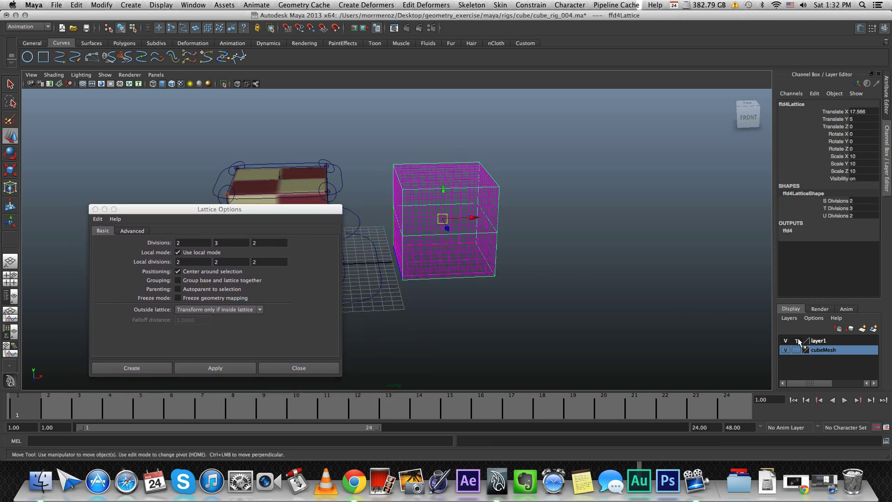
right_click(423, 239)
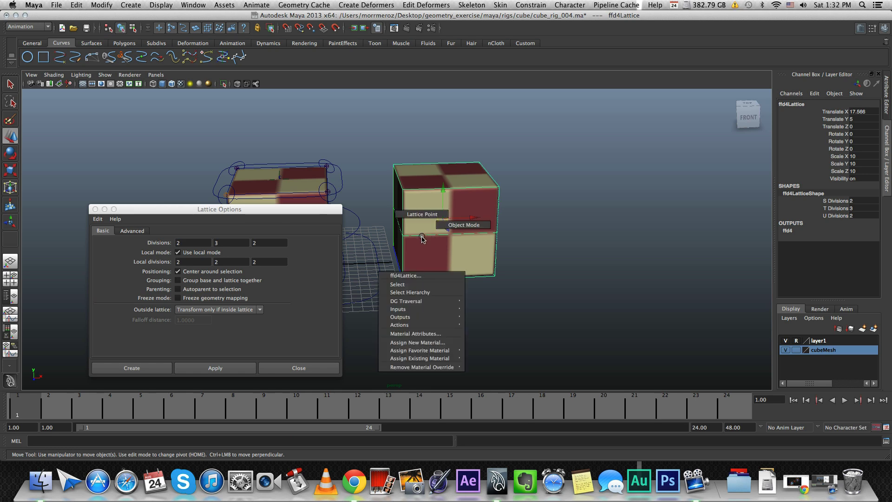
right_drag(422, 240, 422, 215)
drag(383, 204, 411, 246)
alt+drag(418, 240, 488, 231)
drag(383, 210, 498, 244)
Step: Test-scale the middle lattice row into an hourglass, then undo
key(w)
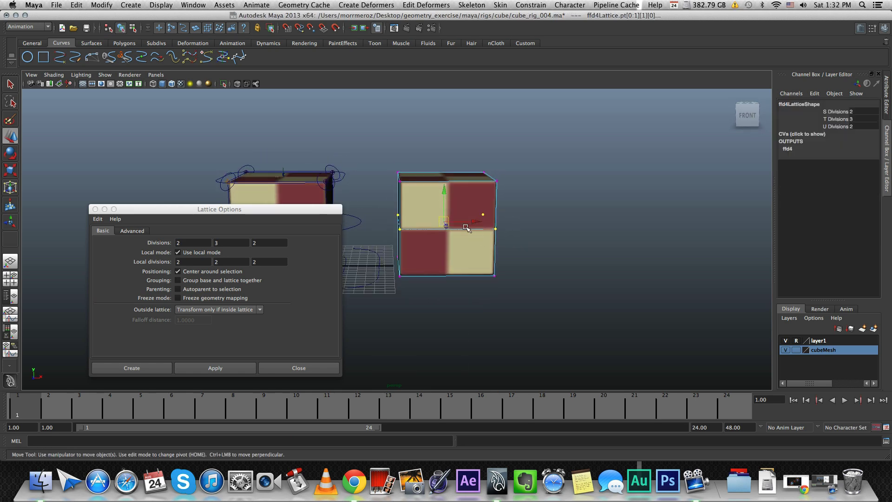
key(e)
key(r)
mouse_move(445, 224)
mouse_down()
mouse_move(419, 223)
mouse_move(457, 237)
mouse_move(437, 241)
mouse_up()
drag(210, 210, 159, 275)
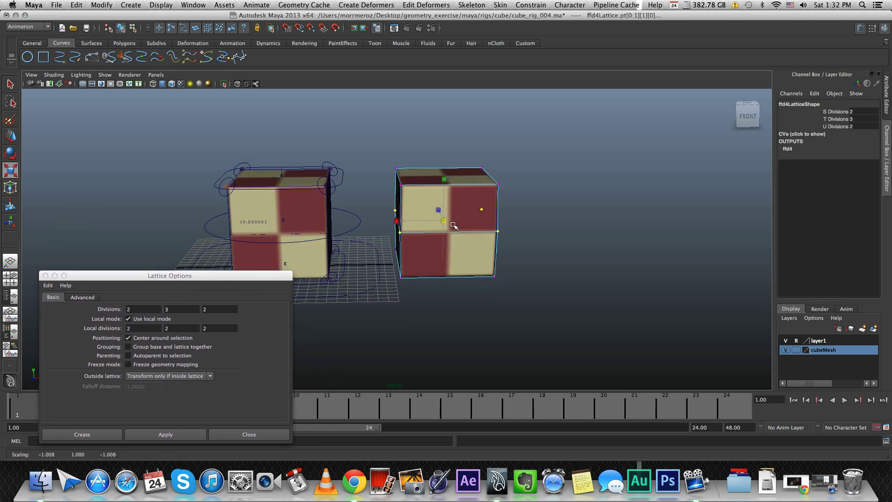
key(z)
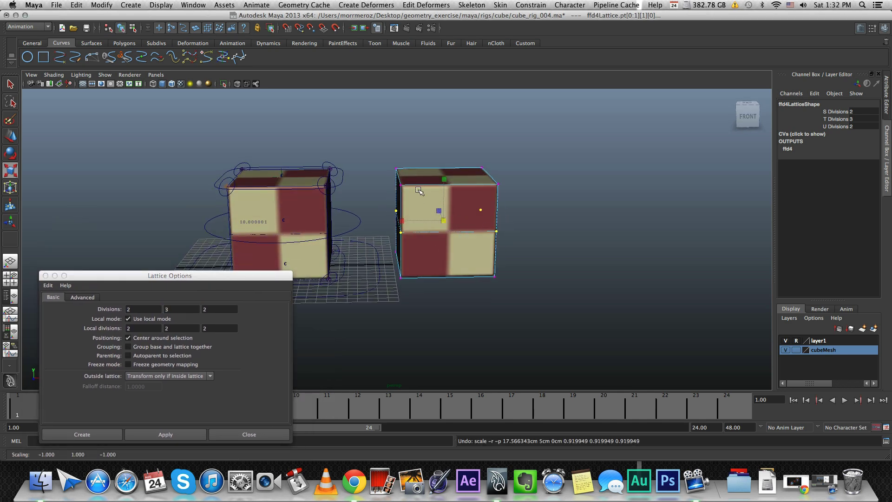
Step: Create a cluster on the middle-row lattice points and undo its test scaling
click(367, 5)
key(Escape)
key(z)
mouse_move(388, 115)
alt+mouse_down()
mouse_move(447, 221)
mouse_move(440, 225)
alt+mouse_up()
key(z)
Step: Select squash_ctrl and scale it up slightly (about 1.146), then undo
click(358, 241)
alt+drag(356, 243, 350, 259)
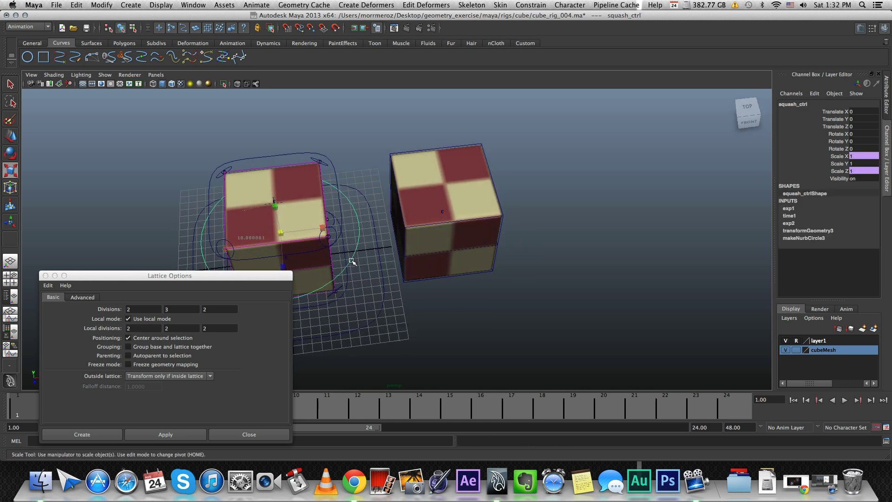
alt+drag(428, 255, 444, 218)
click(445, 215)
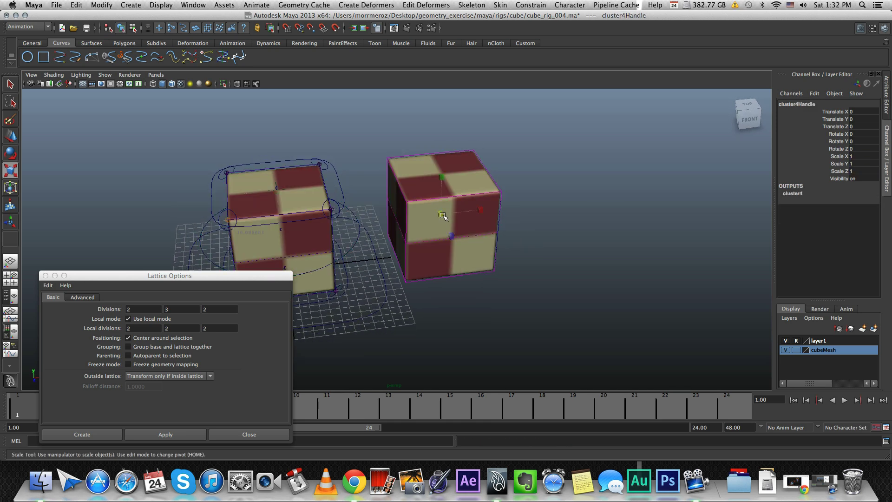
click(356, 249)
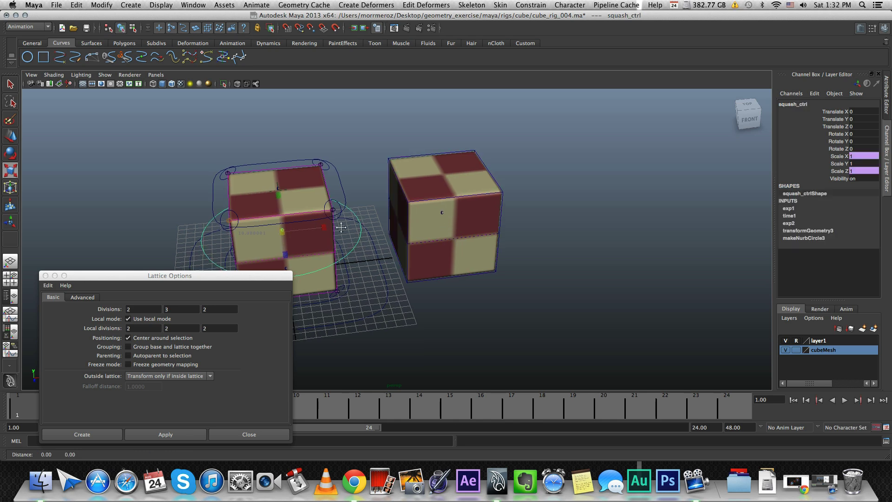
mouse_move(358, 249)
alt+mouse_down()
mouse_move(388, 210)
mouse_move(399, 235)
alt+mouse_up()
key(e)
key(r)
key(z)
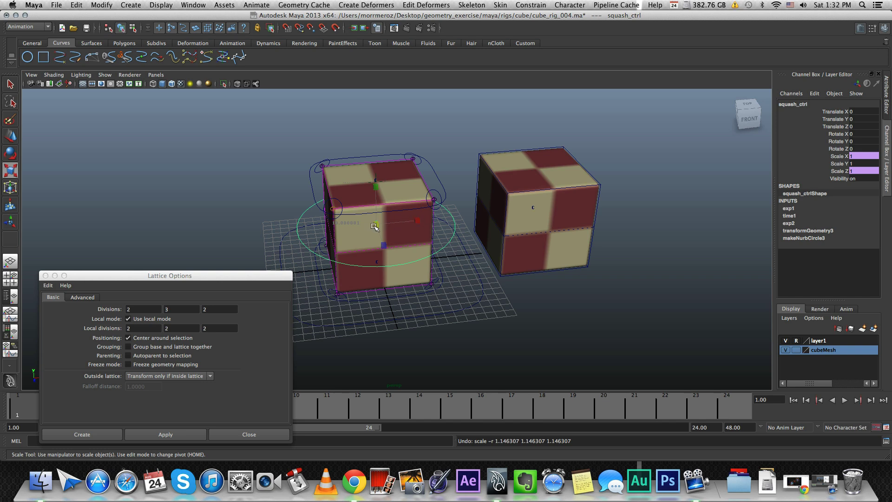
Step: Deselect everything, tumble to a front view, and browse Create > Measure Tools
click(475, 144)
alt+drag(475, 142, 498, 153)
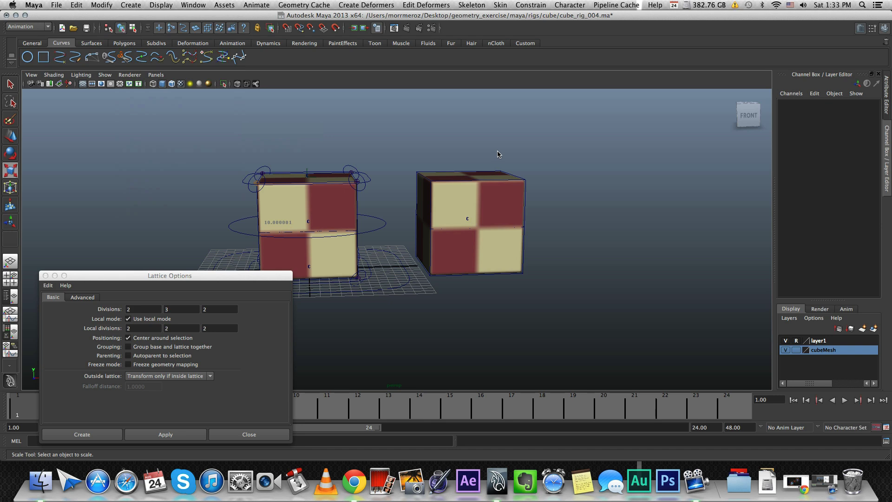
click(131, 5)
mouse_move(168, 127)
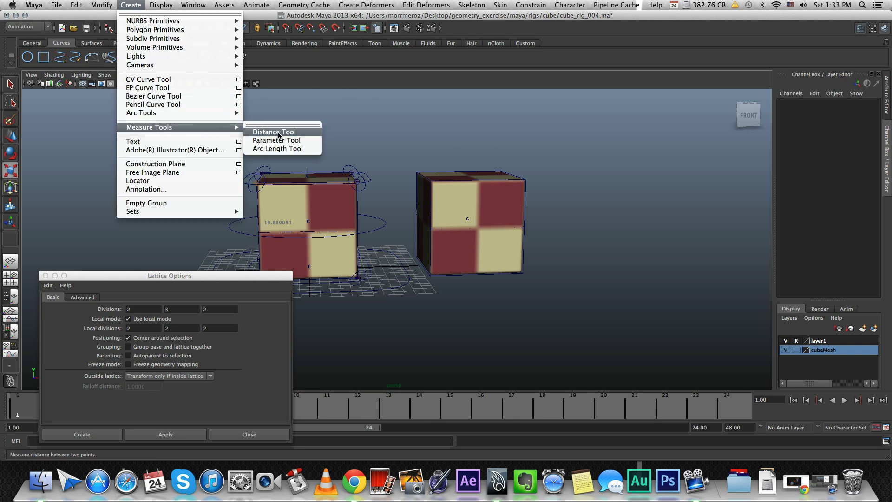
Step: Try a first Distance Tool measurement on the right cube, then undo the misplaced result
click(279, 135)
alt+drag(437, 182, 441, 187)
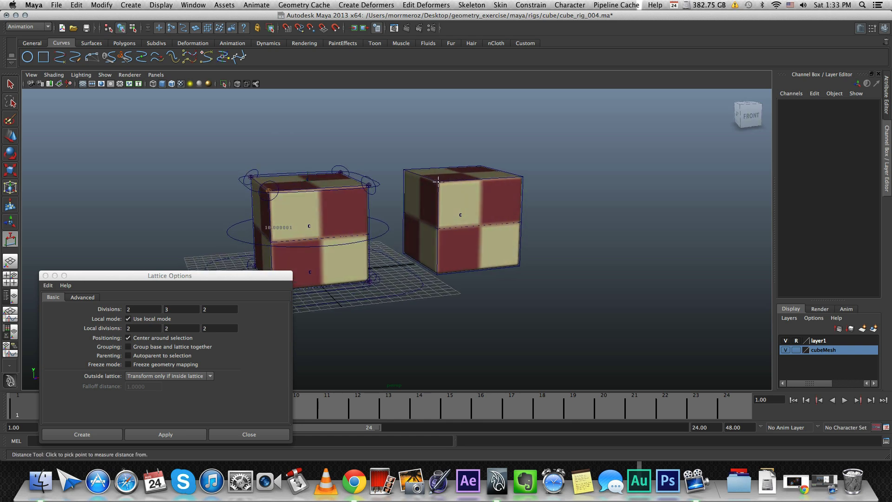
click(438, 182)
click(437, 270)
mouse_move(437, 276)
alt+mouse_down()
mouse_move(454, 182)
mouse_move(435, 183)
alt+mouse_up()
key(ctrl+z)
Step: Measure the distance between two right-cube corners with point snapping on
key(v)
click(422, 178)
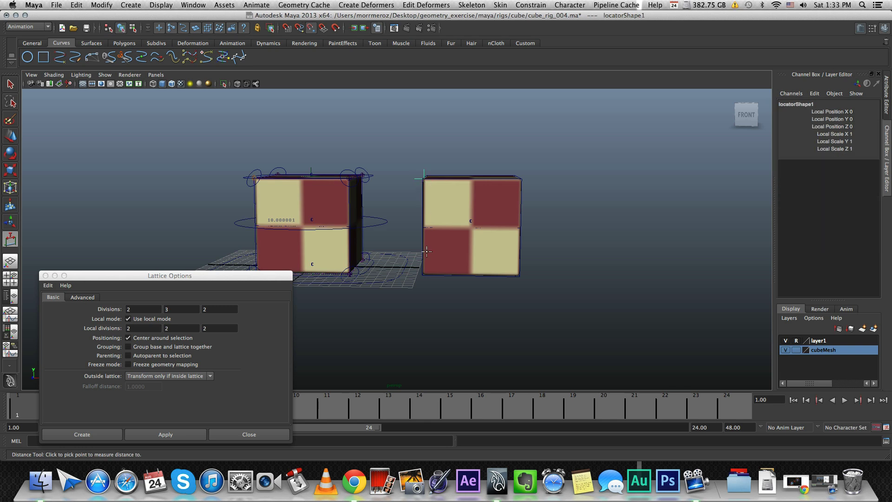
click(423, 274)
mouse_move(428, 195)
alt+mouse_down()
mouse_move(322, 159)
mouse_move(436, 175)
alt+mouse_up()
Step: Set the upper measuring locator, locator1, to Translate Y 10
key(w)
click(436, 175)
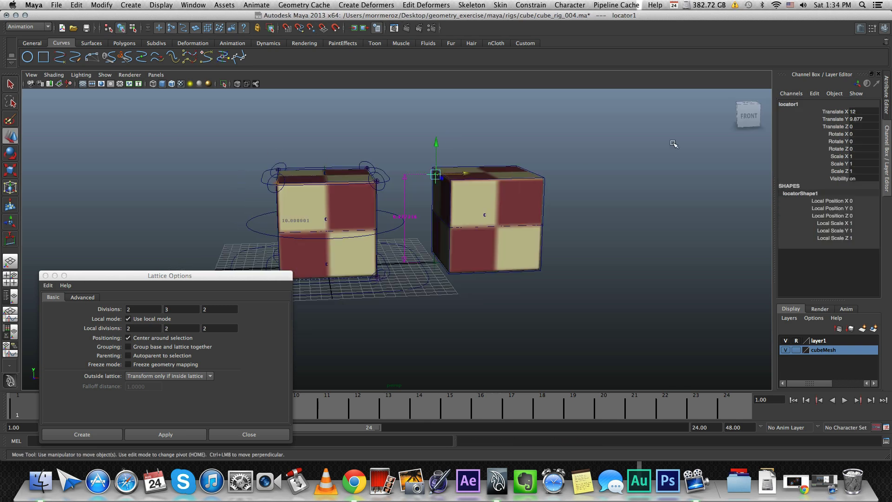
double_click(852, 119)
text(10)
click(465, 118)
mouse_move(470, 135)
alt+mouse_down()
mouse_move(454, 159)
mouse_move(389, 180)
alt+mouse_up()
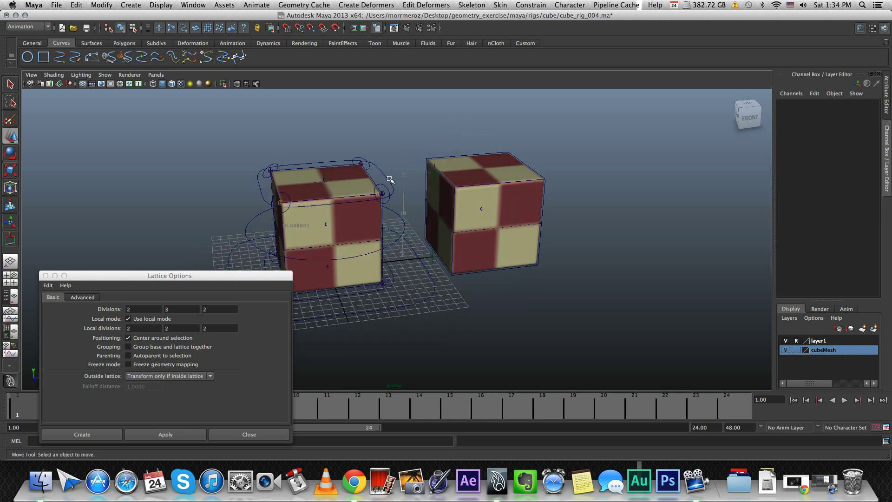
click(435, 257)
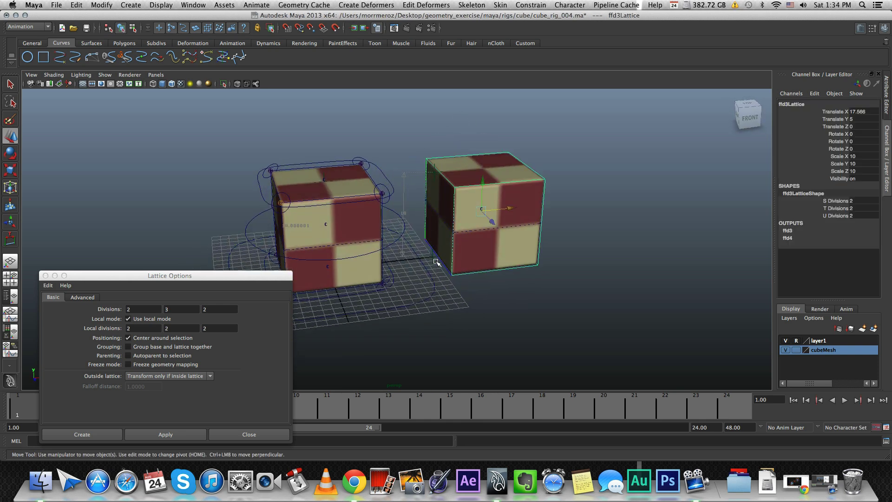
click(445, 168)
mouse_move(445, 167)
alt+mouse_down()
mouse_move(427, 143)
mouse_move(438, 159)
alt+mouse_up()
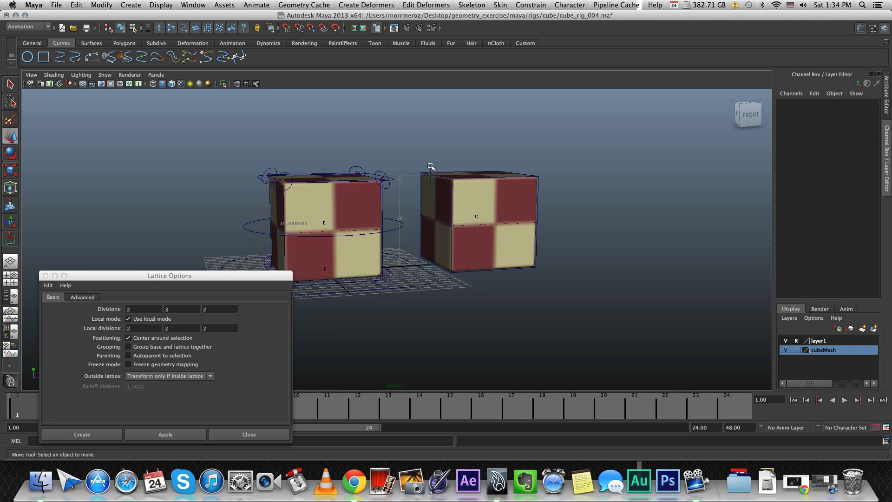
click(159, 5)
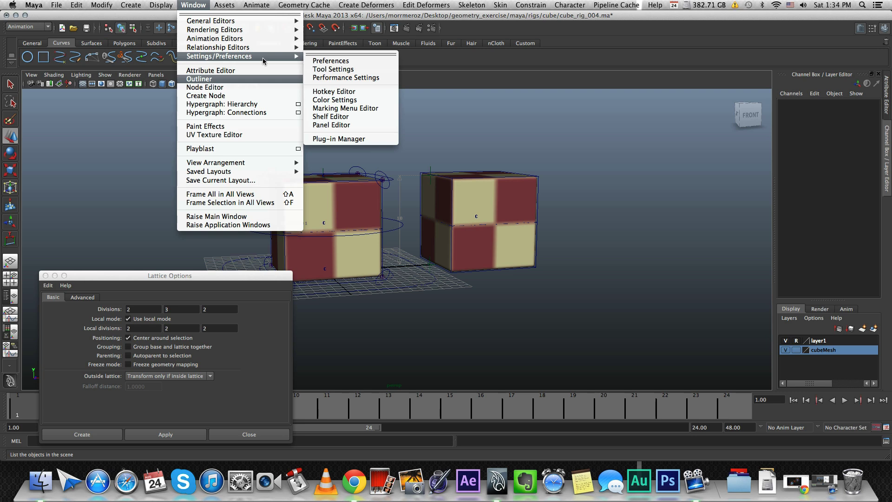
Step: Load exp1 in the Expression Editor and inspect squash_ctrl.scaleX = 10/distanceDimensionShape1.distance
mouse_move(215, 39)
click(361, 98)
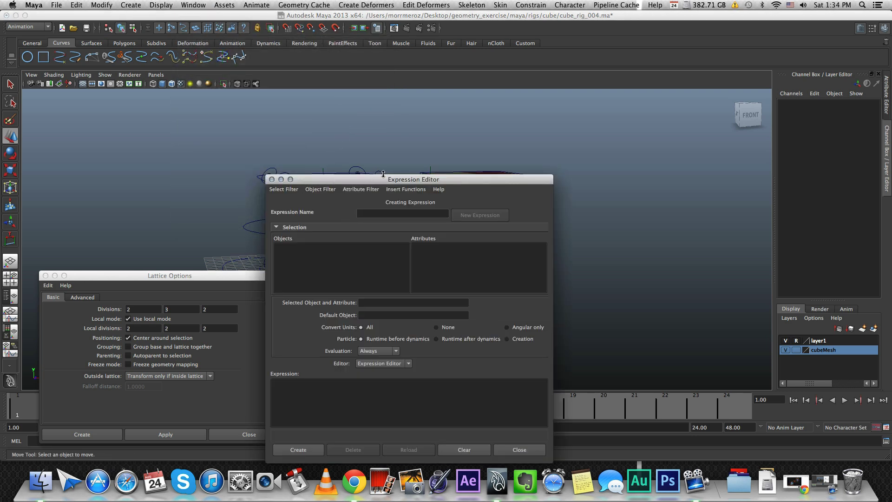
drag(383, 175, 572, 134)
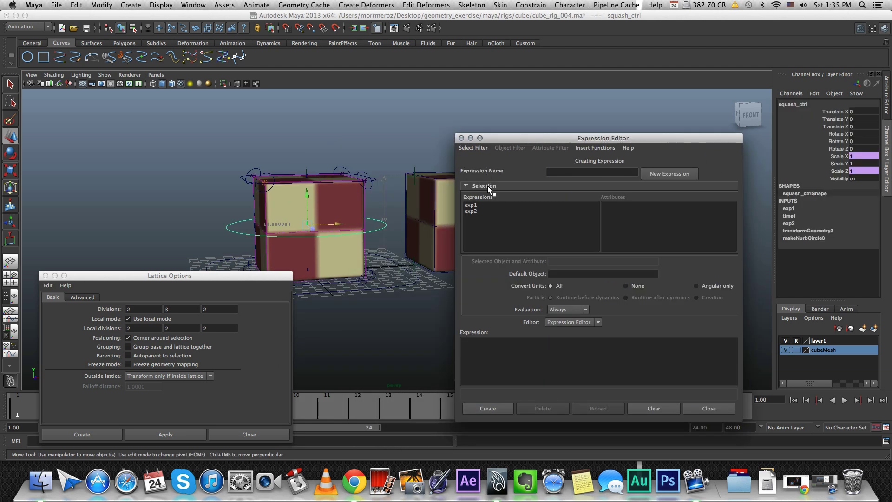
click(487, 204)
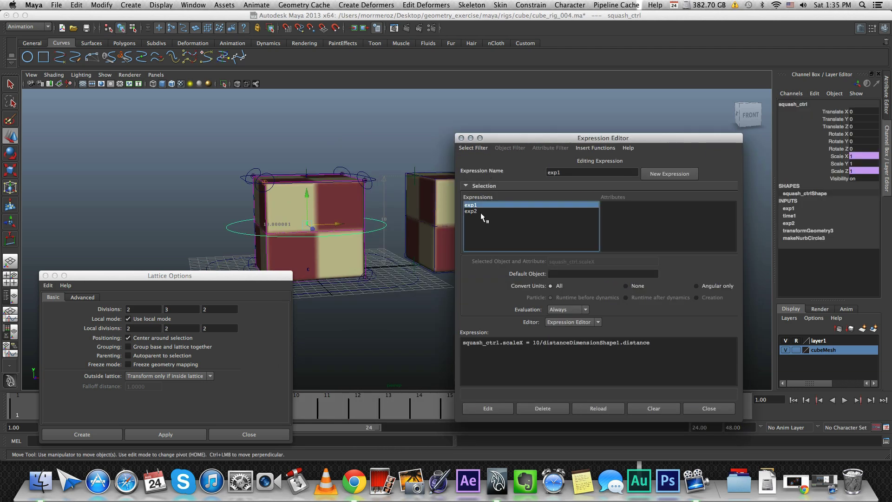
click(480, 211)
drag(464, 342, 520, 343)
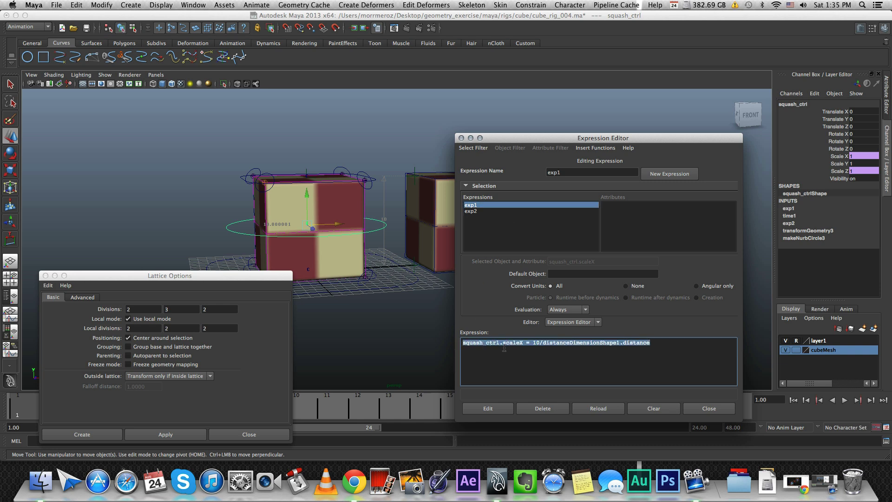
alt+drag(360, 209, 376, 249)
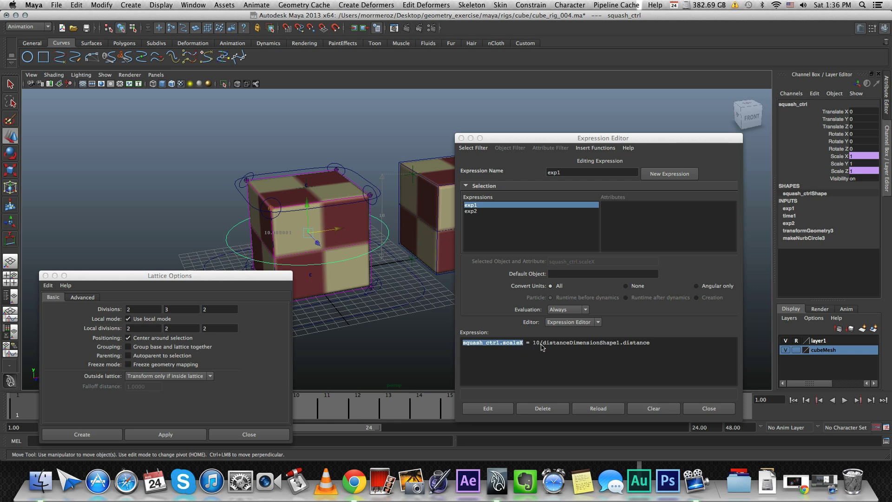
click(568, 342)
drag(548, 344, 618, 344)
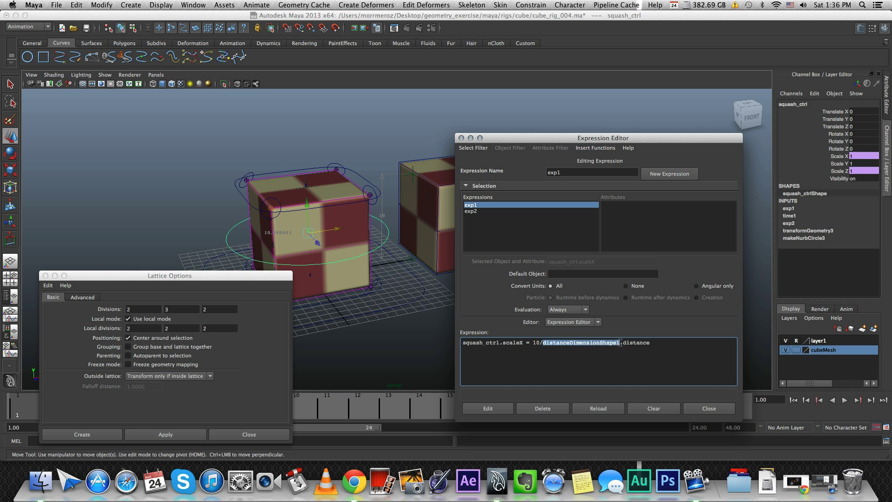
alt+drag(295, 184, 317, 180)
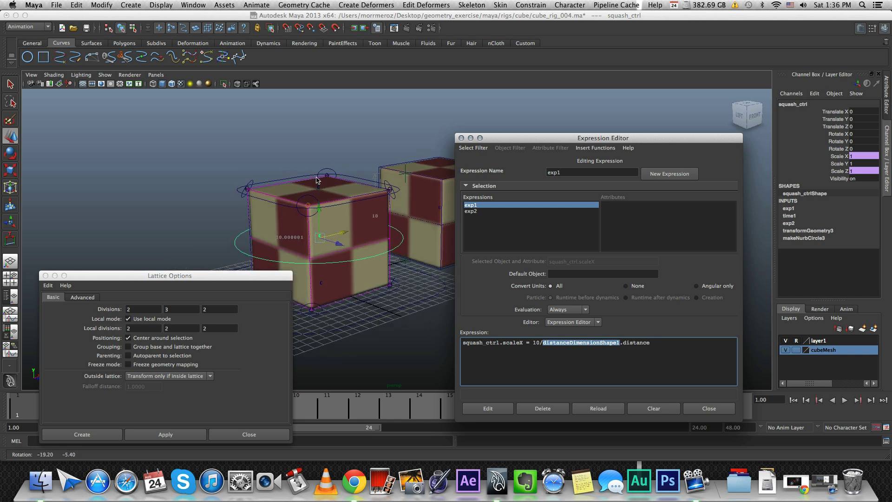
Step: Select distanceDimension1 in the Outliner, placed left of the Expression Editor, and frame it
click(196, 5)
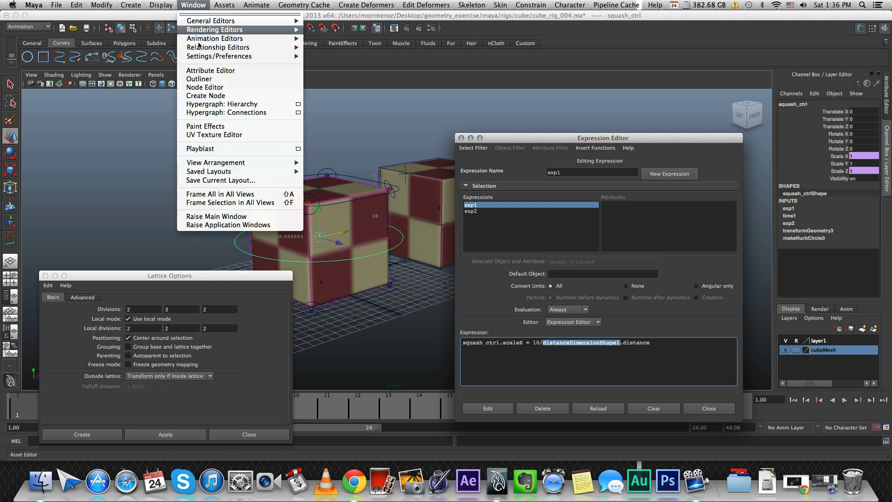
click(199, 78)
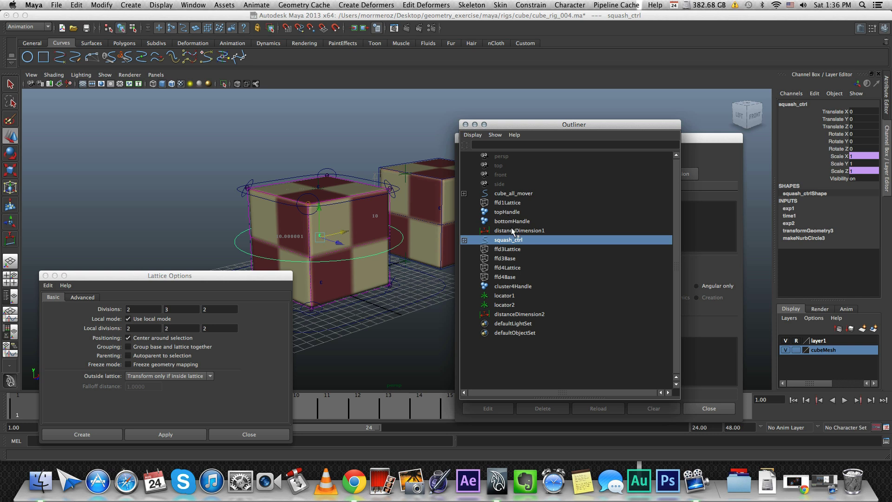
click(512, 229)
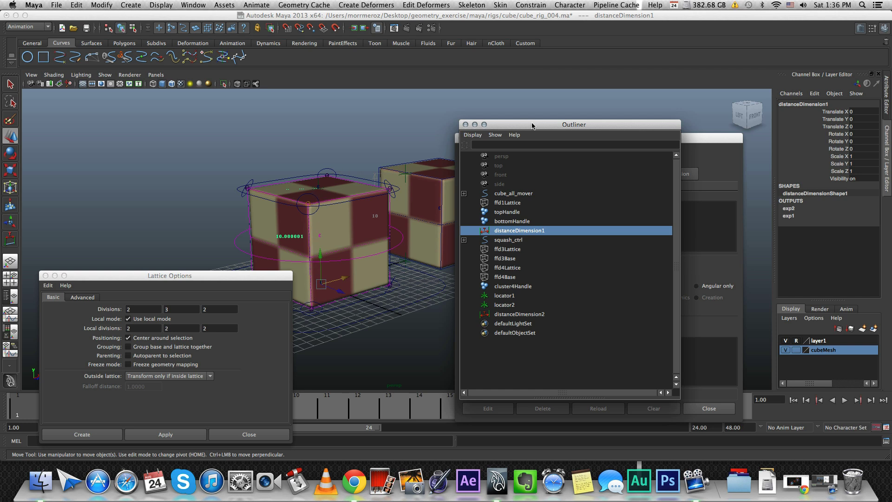
drag(533, 126, 165, 124)
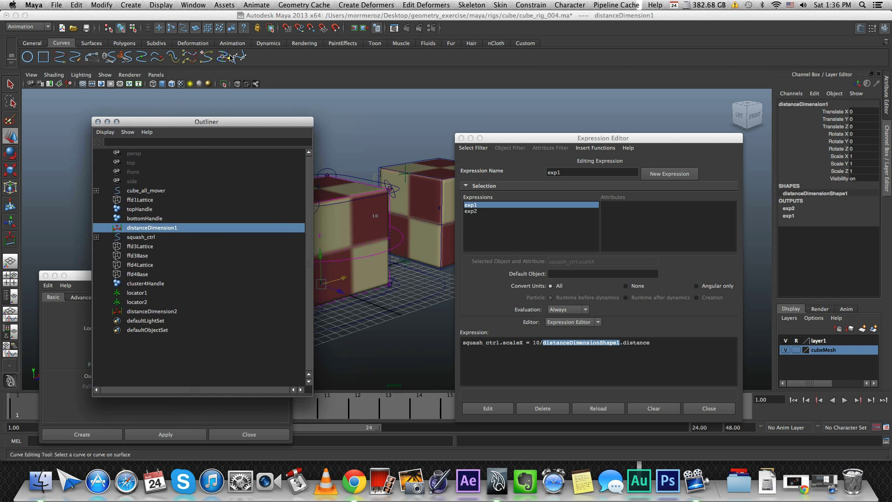
click(621, 346)
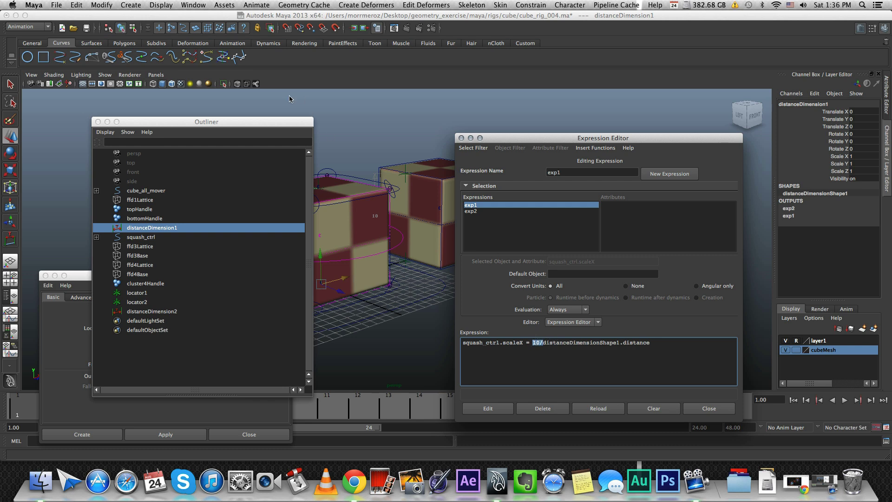
drag(286, 122, 210, 115)
key(f)
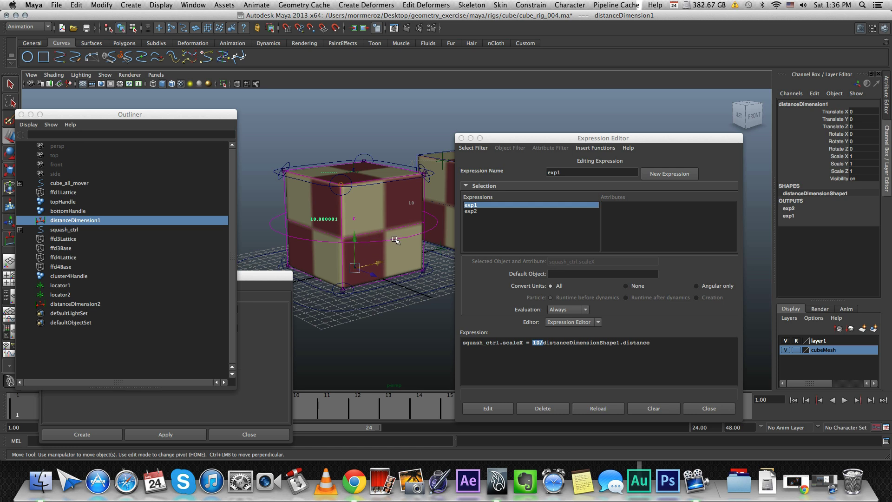
Step: Remove the 10/ divisor from exp1 and apply it, stretching the cube wide
click(542, 342)
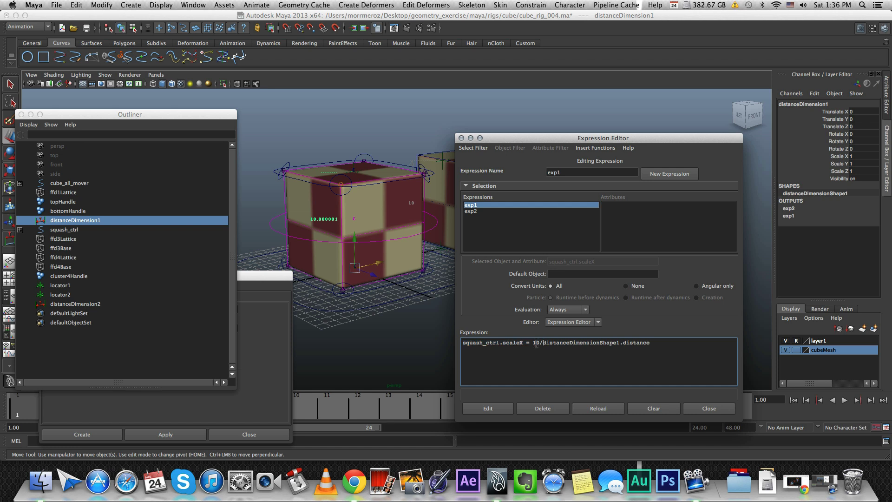
drag(533, 342, 539, 343)
key(BackSpace)
click(487, 408)
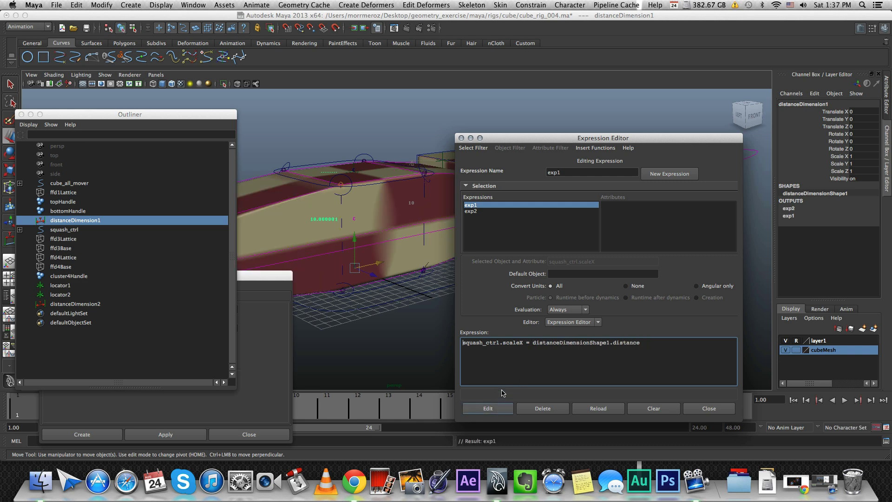
alt+drag(394, 218, 382, 270)
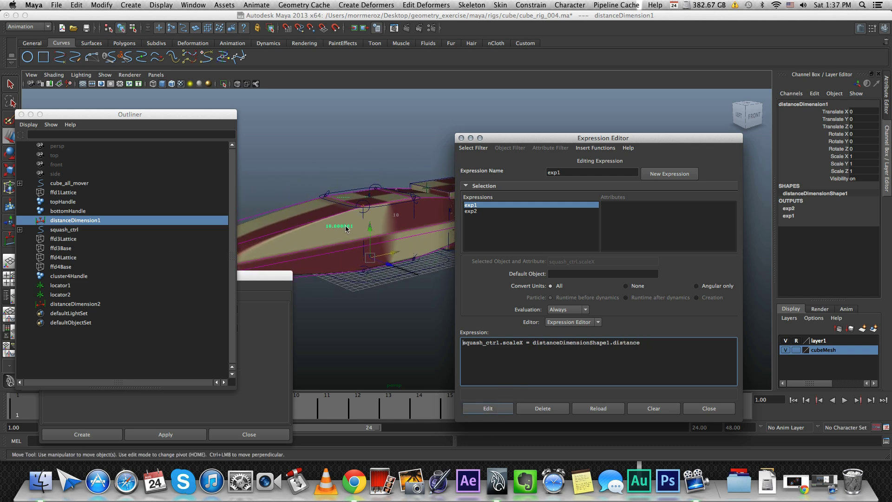
Step: Put the 10/ divisor back in exp1 and apply it
click(535, 346)
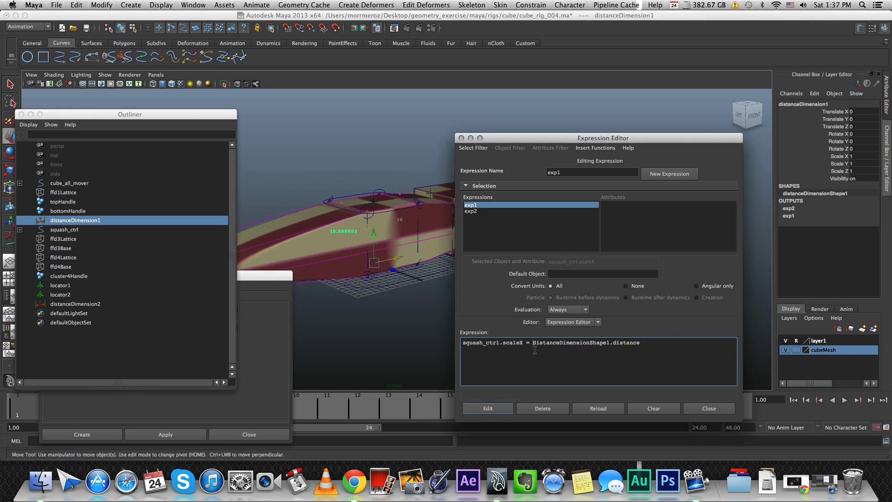
text(10/)
click(501, 413)
click(421, 289)
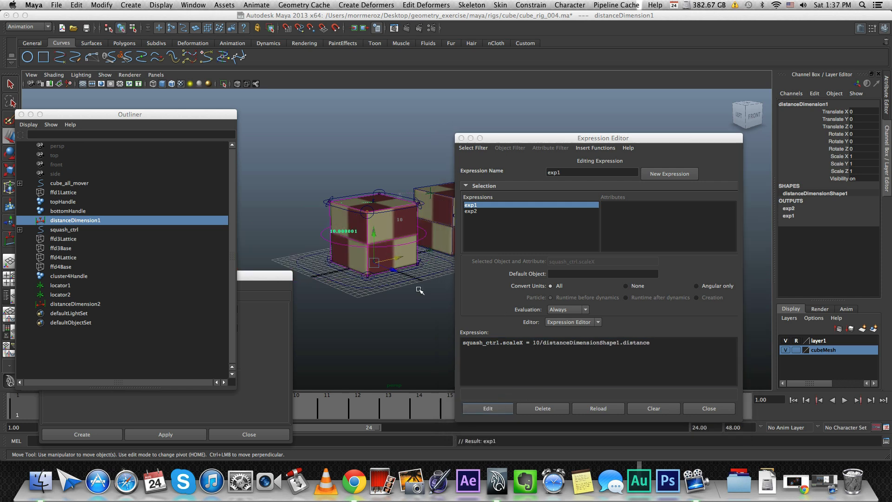
click(340, 231)
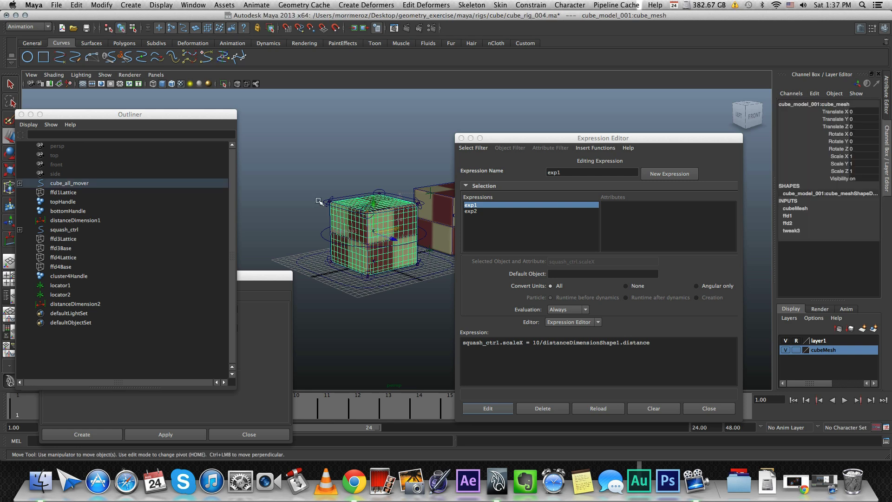
click(424, 286)
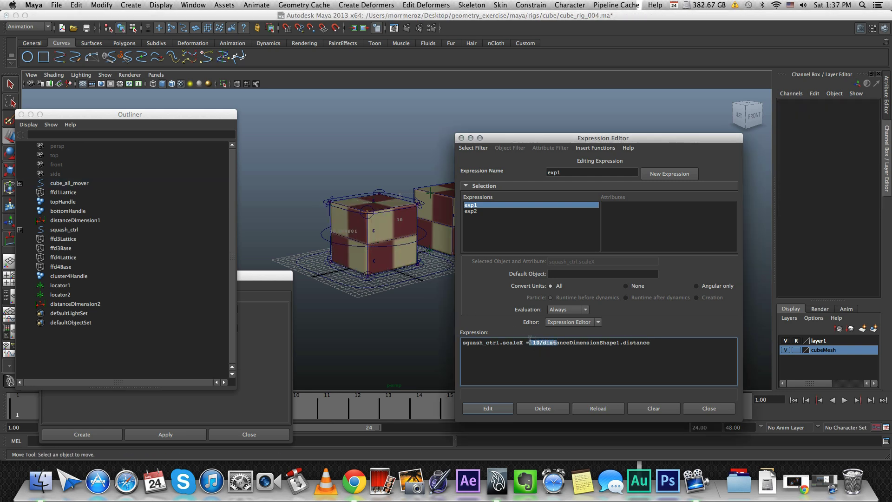
drag(556, 347, 520, 345)
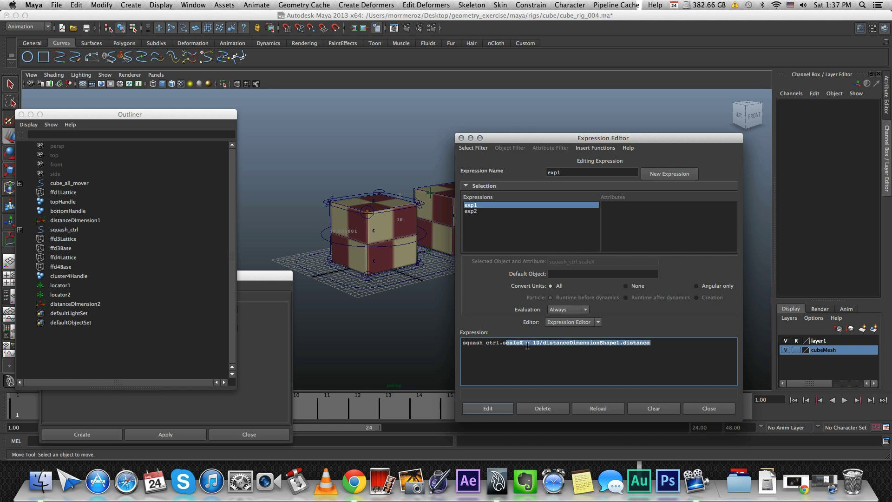
click(534, 343)
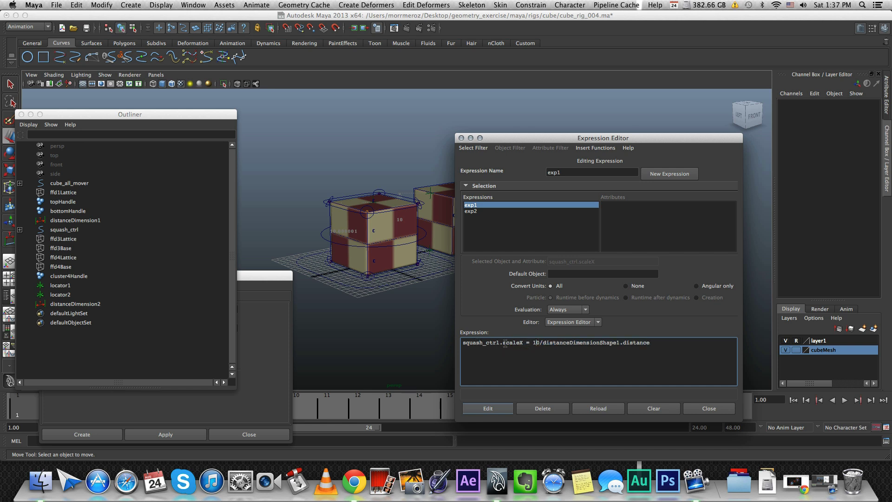
drag(542, 343, 618, 343)
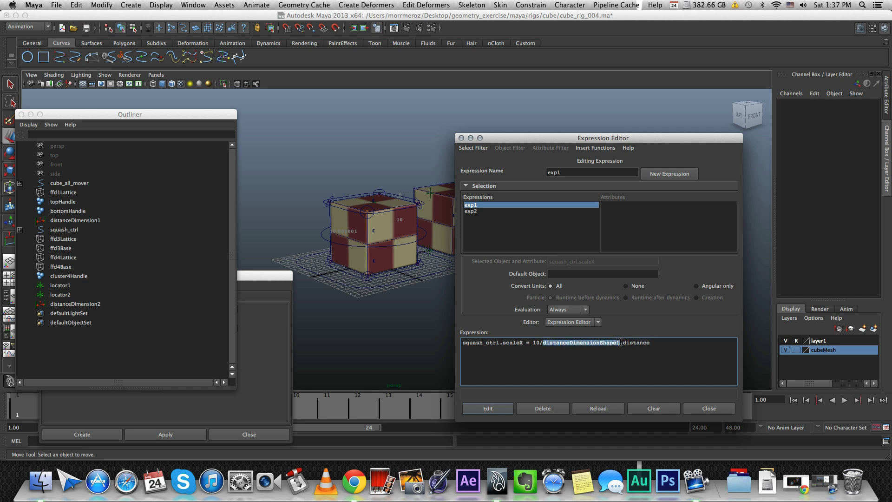
drag(469, 343, 521, 343)
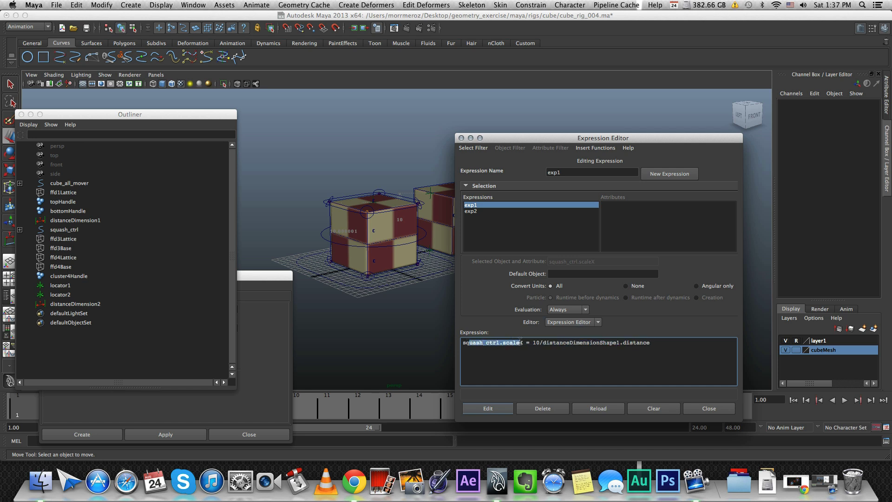
click(480, 212)
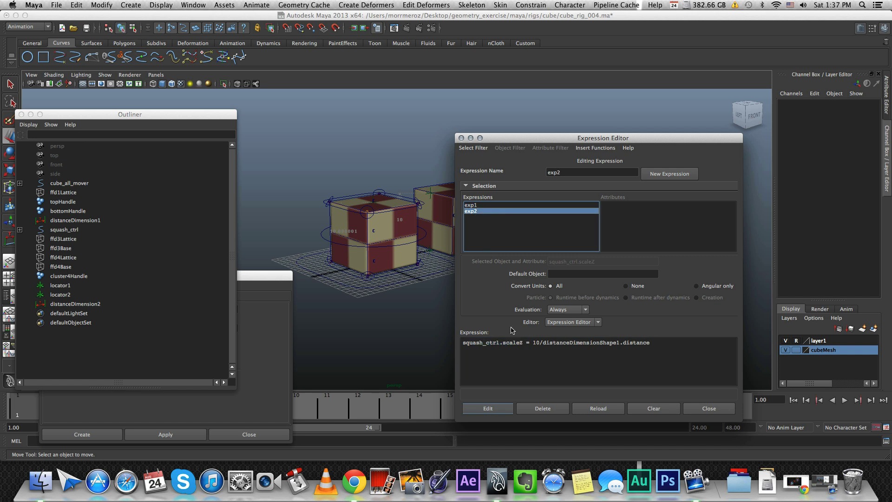
click(522, 342)
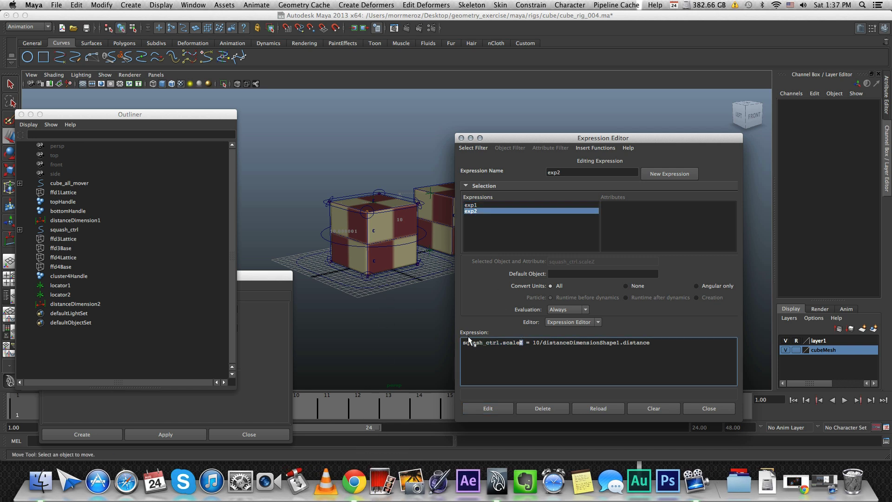
drag(465, 341, 652, 343)
click(499, 205)
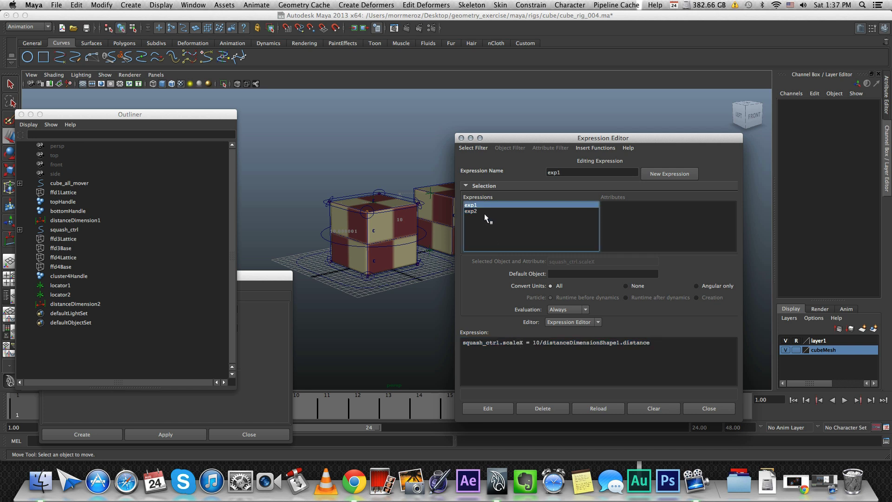
click(485, 211)
mouse_move(323, 185)
alt+mouse_down()
mouse_move(357, 237)
mouse_move(373, 224)
mouse_move(381, 186)
mouse_move(348, 163)
mouse_move(366, 225)
alt+mouse_up()
click(375, 225)
key(w)
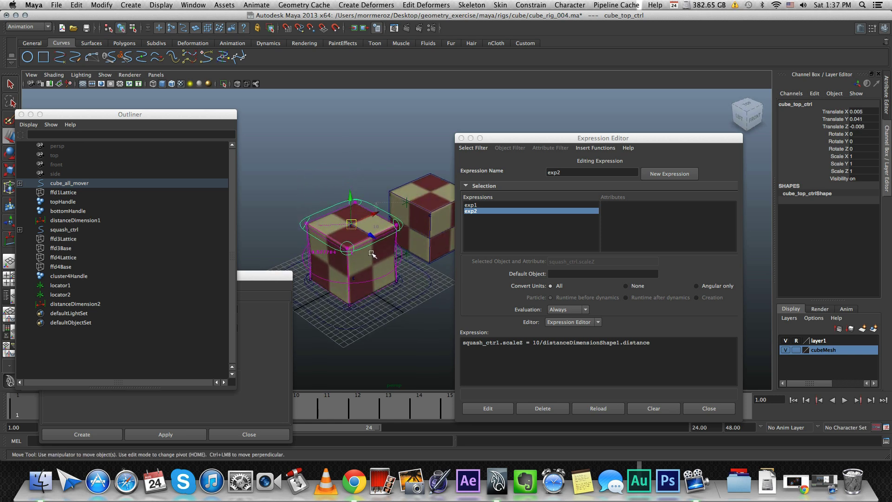
mouse_move(372, 254)
alt+mouse_down()
mouse_move(363, 233)
mouse_move(370, 222)
alt+mouse_up()
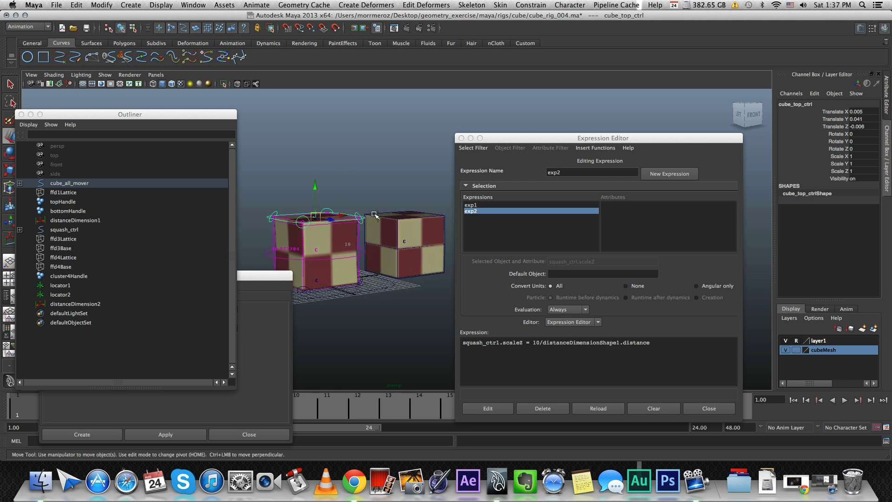
click(377, 217)
click(384, 282)
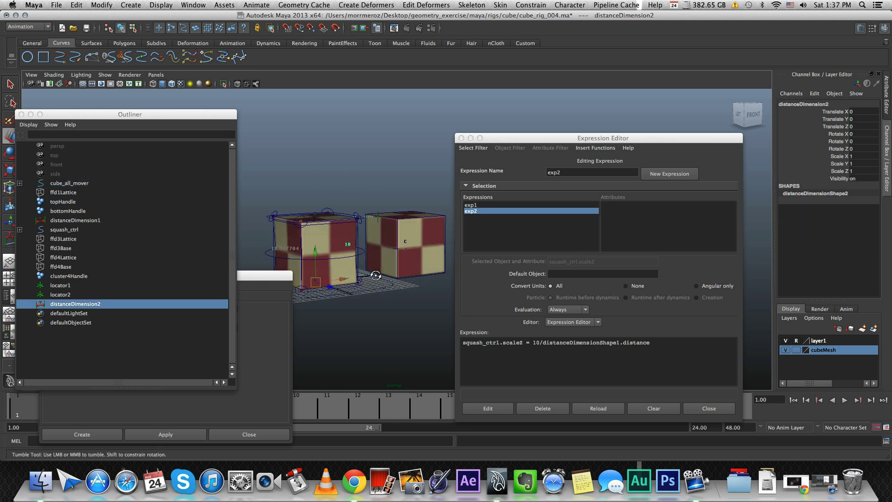
alt+drag(383, 282, 386, 280)
click(385, 280)
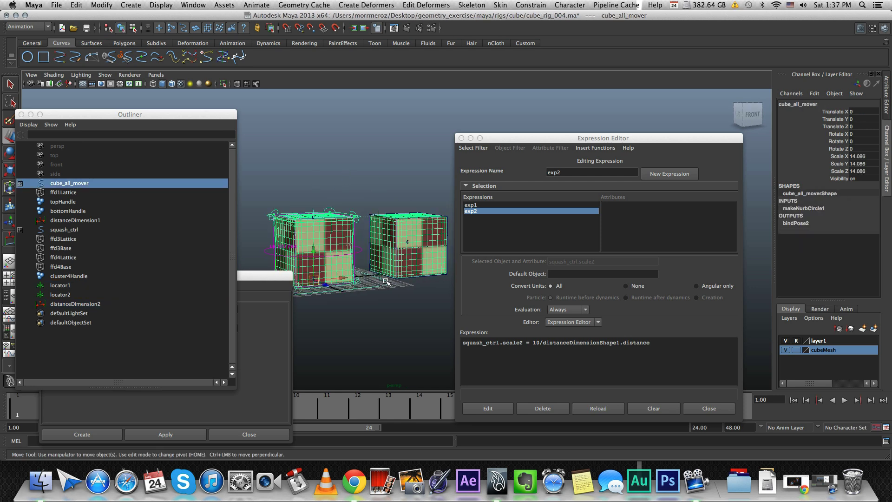
click(352, 218)
drag(317, 214, 346, 195)
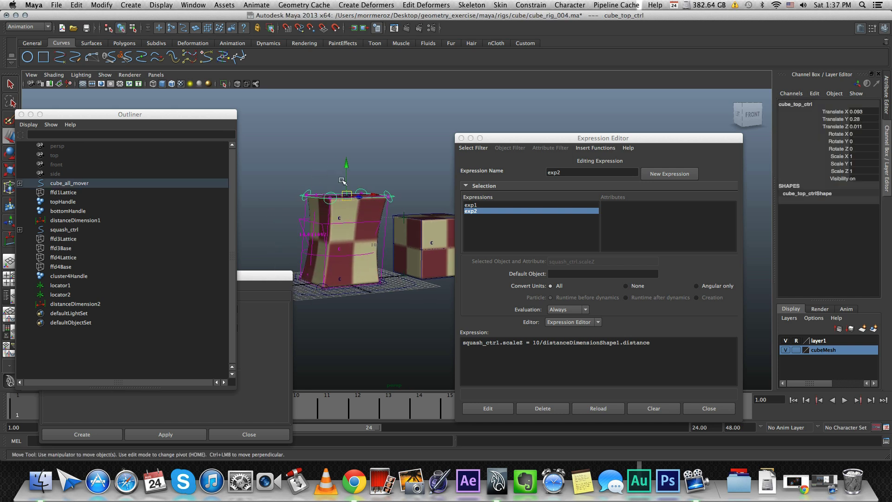
drag(347, 195, 348, 161)
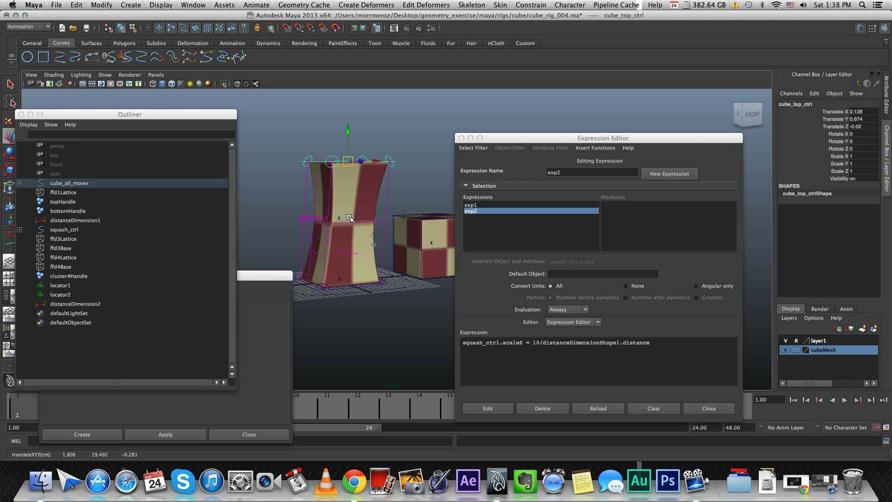
mouse_move(351, 219)
mouse_down()
mouse_move(335, 234)
mouse_move(341, 215)
mouse_move(316, 298)
mouse_move(325, 176)
mouse_move(351, 186)
mouse_up()
click(316, 298)
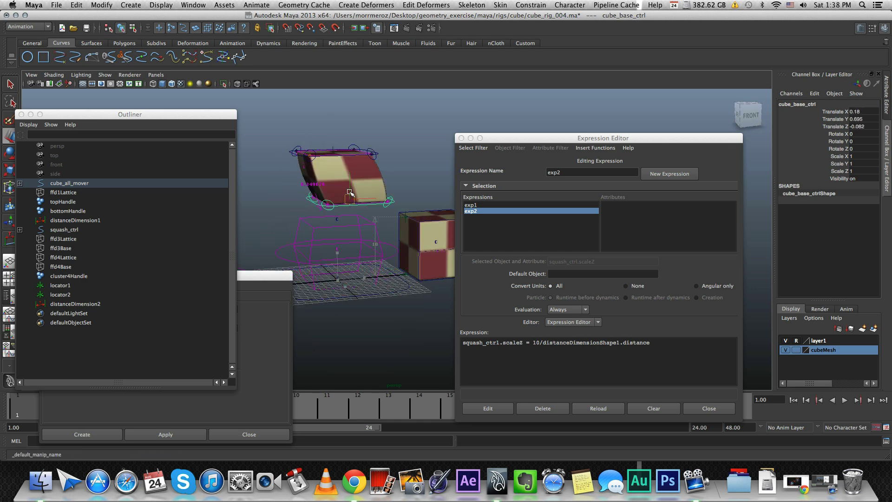
key(ctrl+z)
key(ctrl+z)
key(ctrl+z)
key(ctrl+z)
key(ctrl+z)
key(ctrl+z)
alt+middle_drag(420, 172, 343, 158)
Step: Delete the right-hand cube along with its lattices and cluster
click(427, 291)
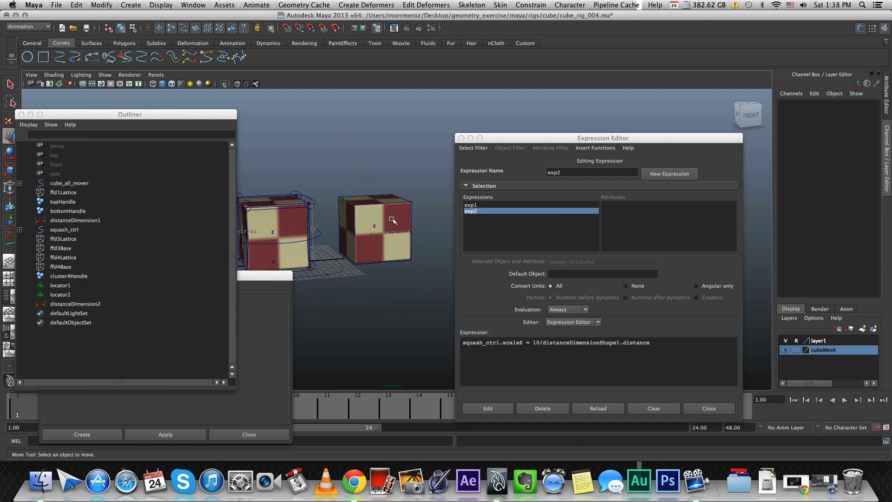
key(Delete)
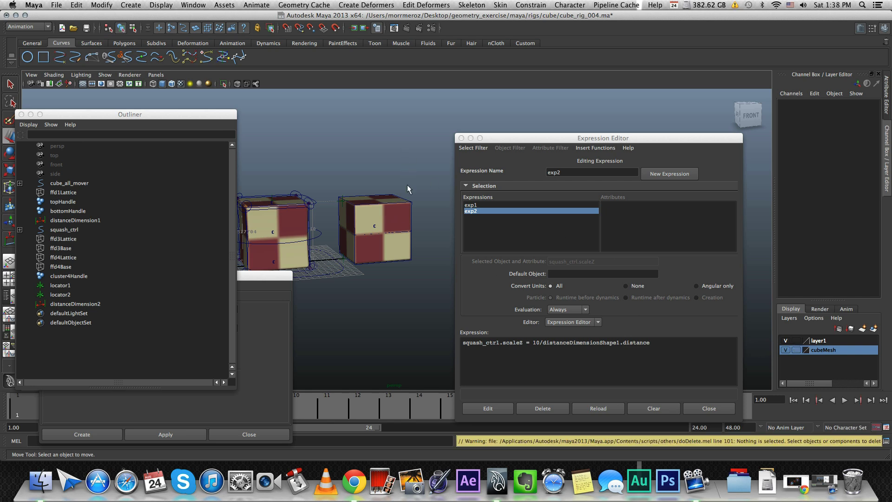
click(400, 208)
key(Delete)
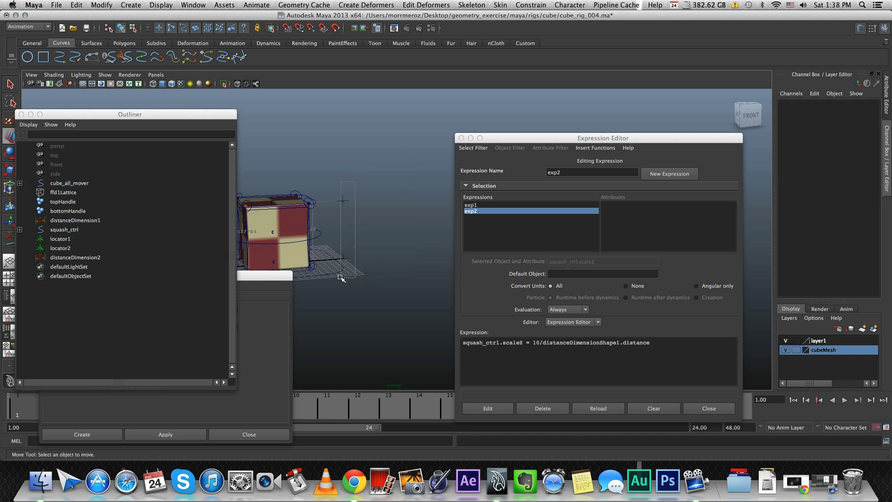
Step: Delete locator2 with distanceDimension2, and locator1
drag(346, 282, 339, 196)
click(349, 253)
key(Delete)
click(343, 201)
key(Delete)
Step: Select cube_all_mover and frame the remaining rigged cube
click(77, 183)
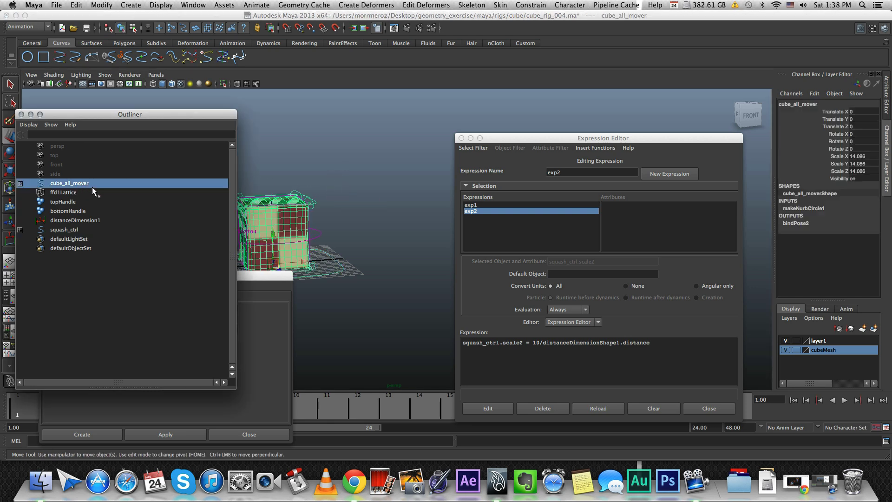
key(f)
click(317, 156)
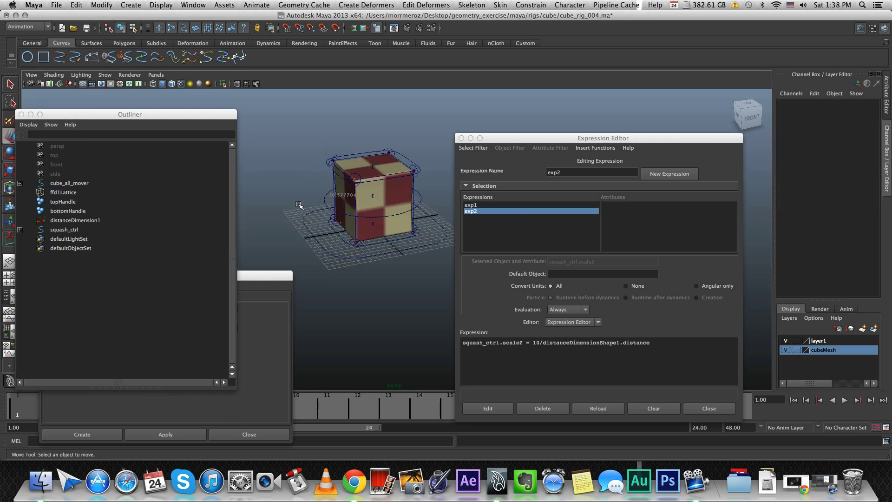
click(306, 216)
mouse_move(307, 216)
alt+mouse_down()
mouse_move(321, 224)
mouse_move(286, 233)
alt+mouse_up()
alt+drag(297, 170, 326, 185)
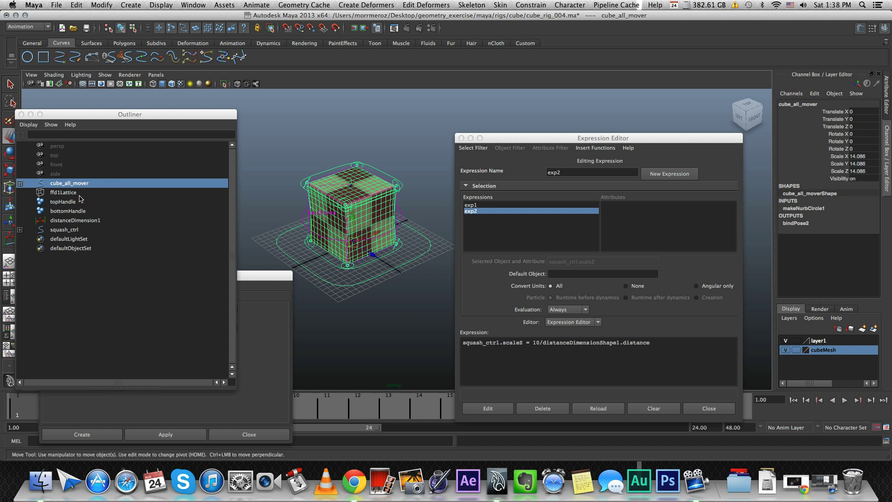
click(70, 192)
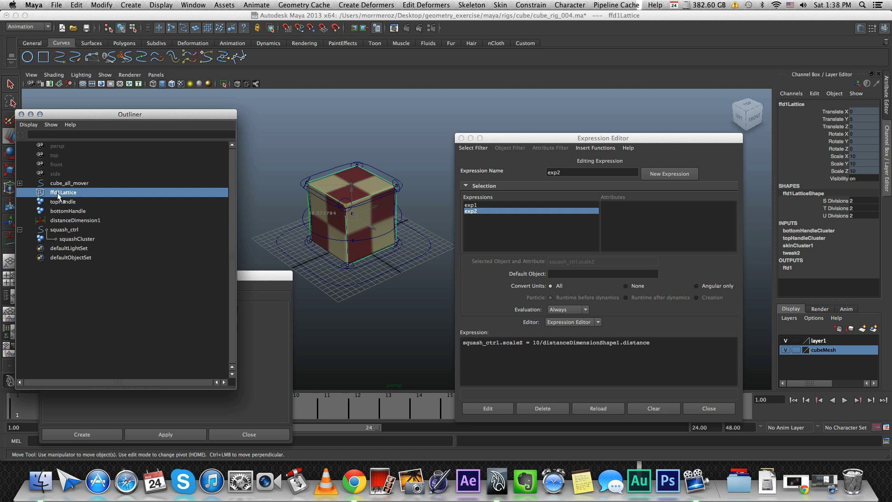
click(66, 201)
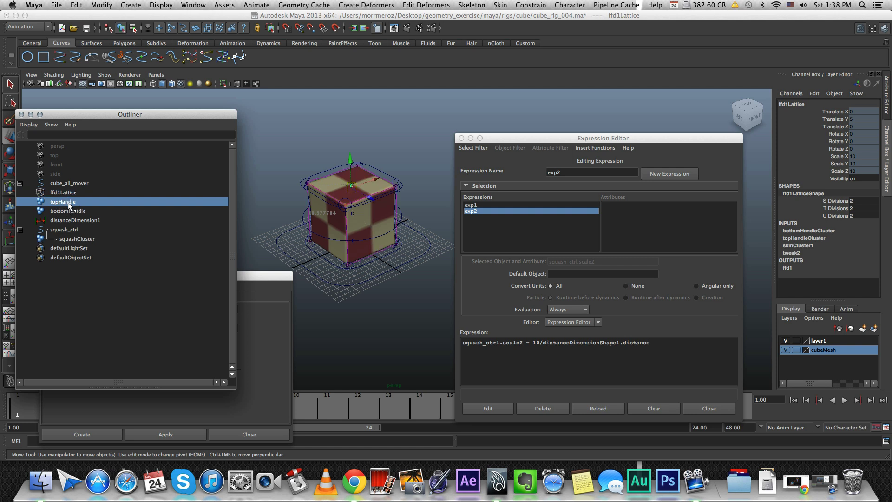
click(68, 210)
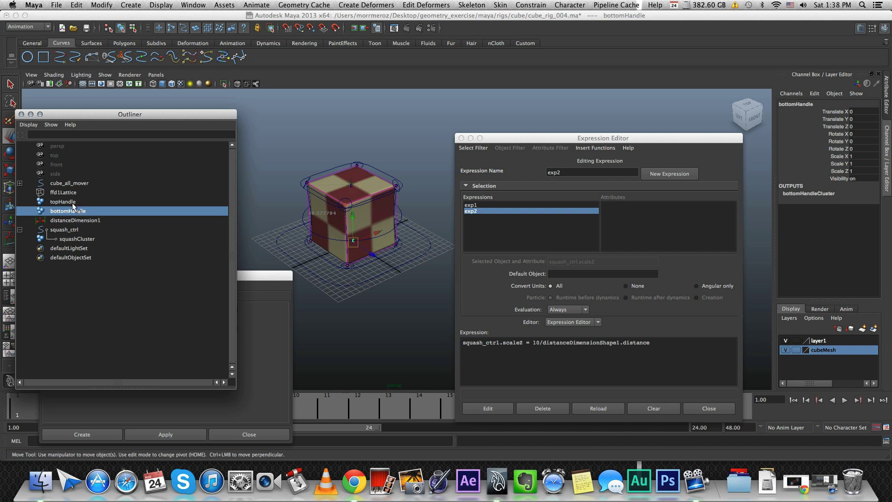
click(72, 202)
click(68, 183)
click(21, 183)
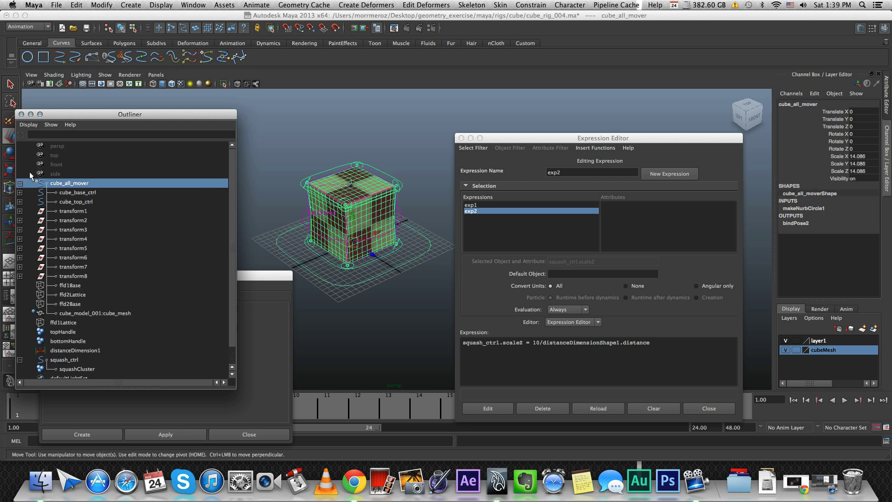
click(86, 285)
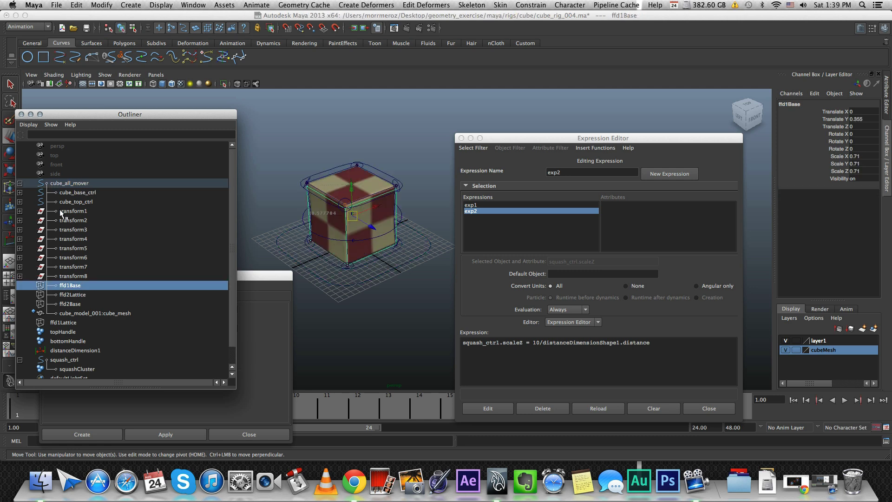
click(80, 294)
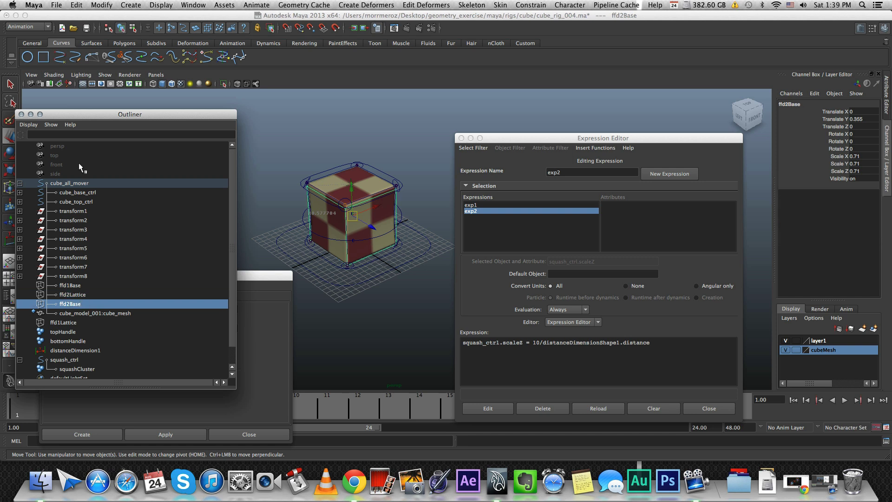
click(81, 293)
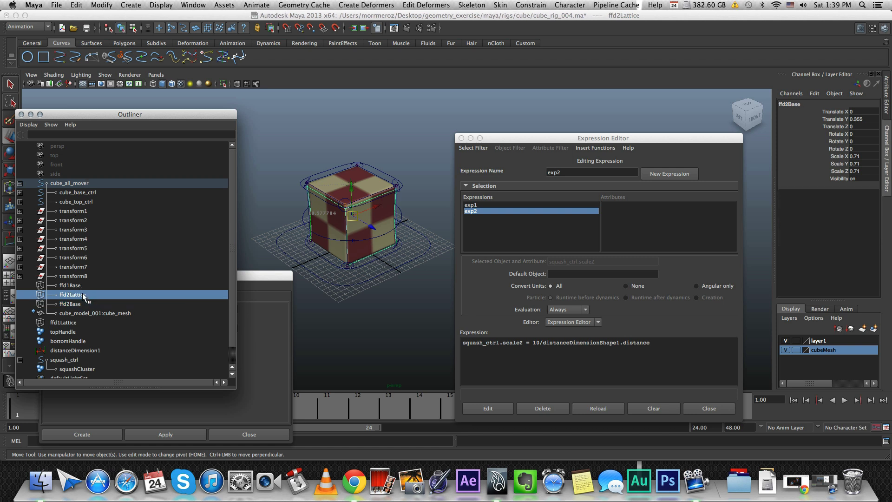
click(20, 183)
click(282, 173)
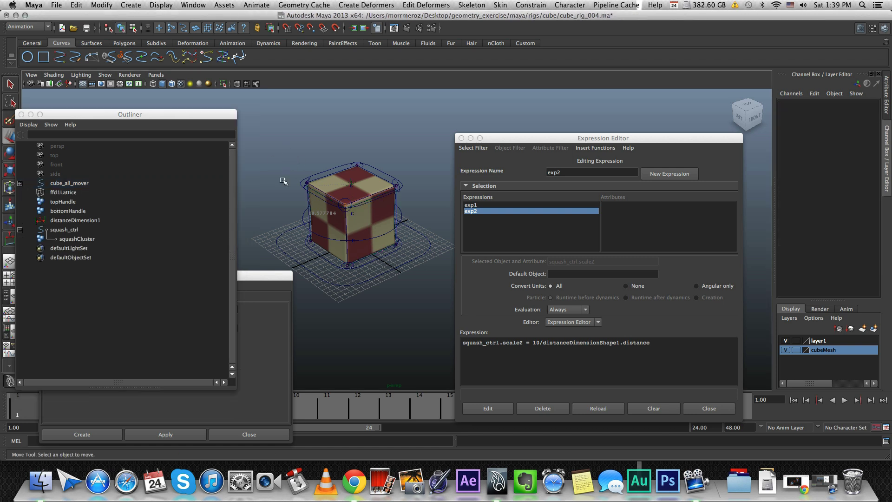
alt+drag(283, 172, 307, 237)
Step: Drag cube_top_ctrl upward to stretch the cube into a tall, pinched shape
click(308, 238)
mouse_move(334, 203)
mouse_down()
mouse_move(374, 178)
mouse_move(330, 168)
mouse_up()
click(301, 143)
mouse_move(301, 143)
mouse_down()
mouse_move(304, 158)
mouse_move(335, 162)
mouse_up()
scroll(355, 185, up, 2)
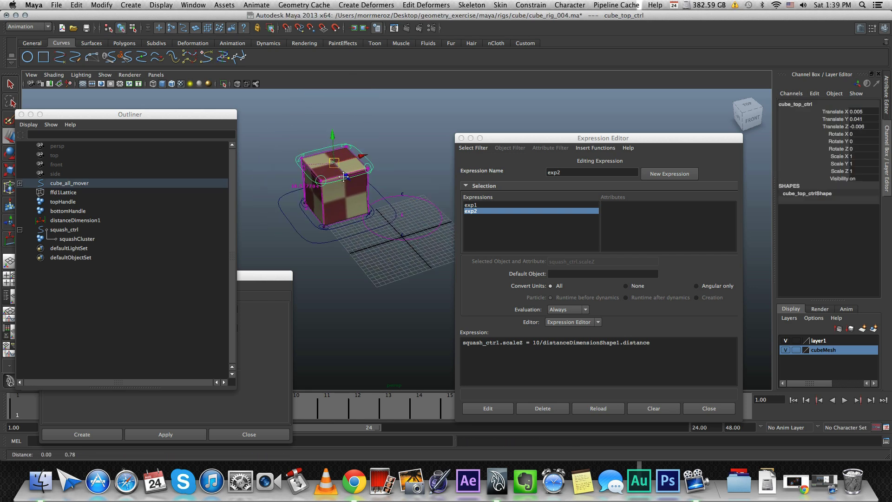
scroll(355, 186, down, 2)
click(371, 211)
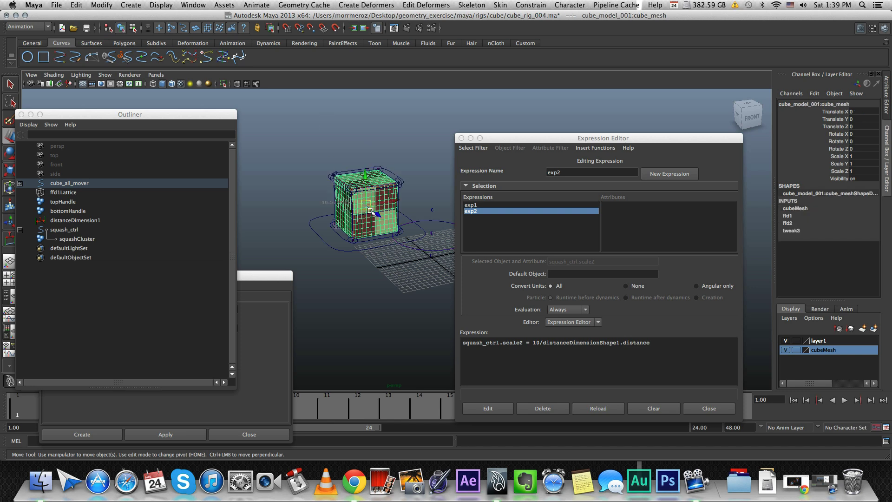
mouse_move(371, 211)
alt+mouse_down()
mouse_move(334, 177)
mouse_move(331, 139)
alt+mouse_up()
click(335, 177)
Step: Select ffd2Lattice and ffd2Base under cube_all_mover in the Outliner
click(19, 183)
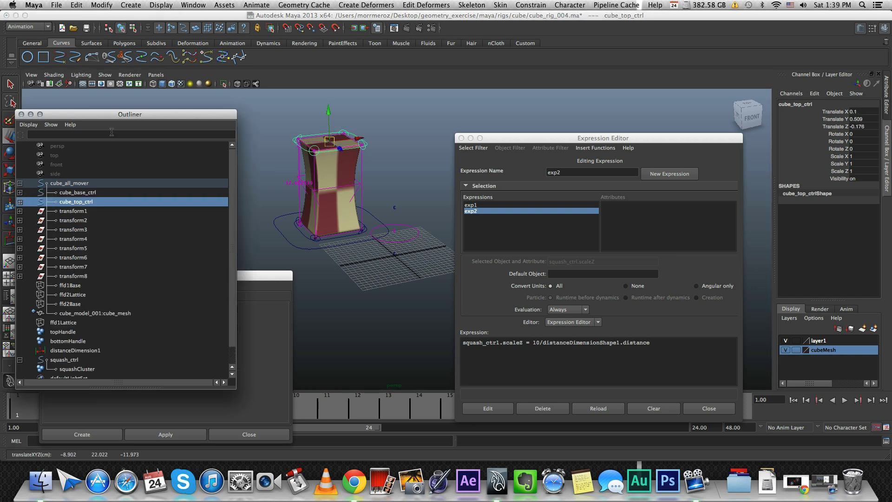
click(70, 294)
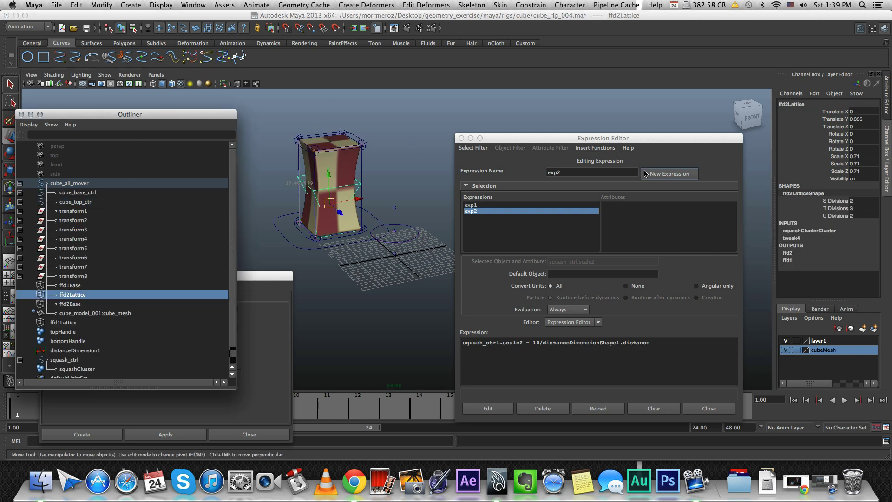
click(70, 304)
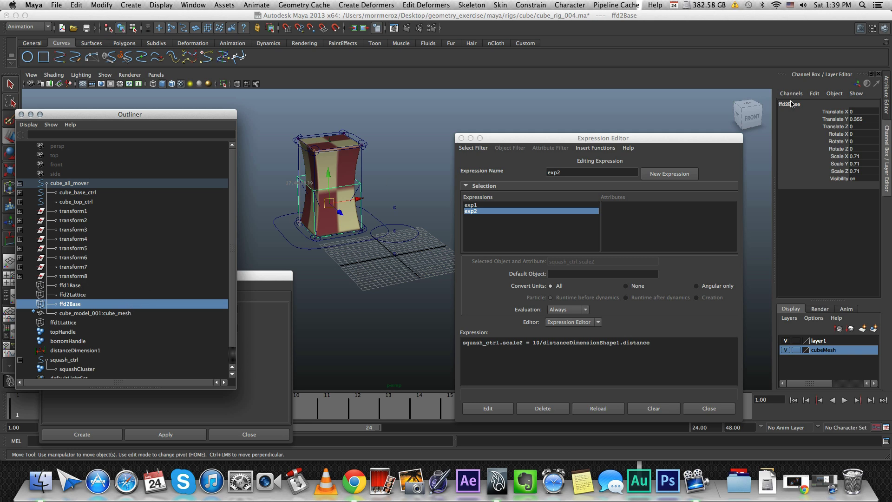
Step: Select ffd2Lattice and expand the ffd2 deformer's channels under OUTPUTS
click(888, 95)
mouse_move(671, 139)
mouse_down()
mouse_move(613, 110)
mouse_move(579, 106)
mouse_up()
click(112, 294)
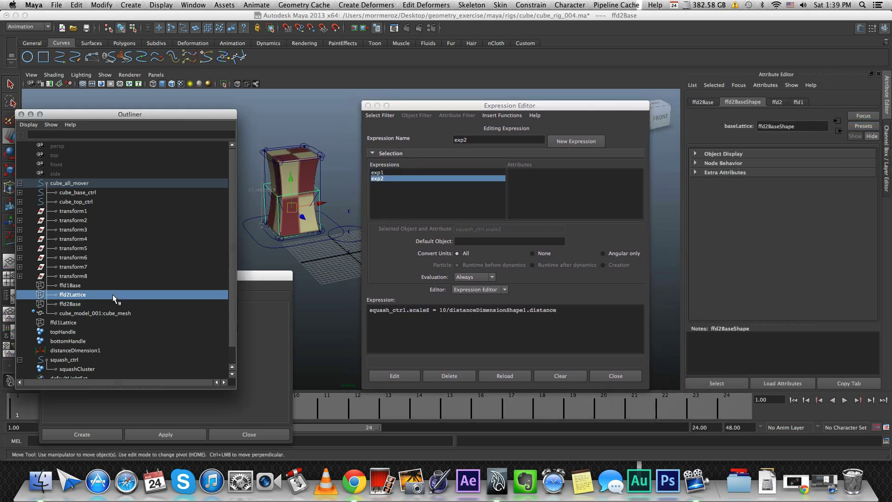
click(887, 160)
click(798, 253)
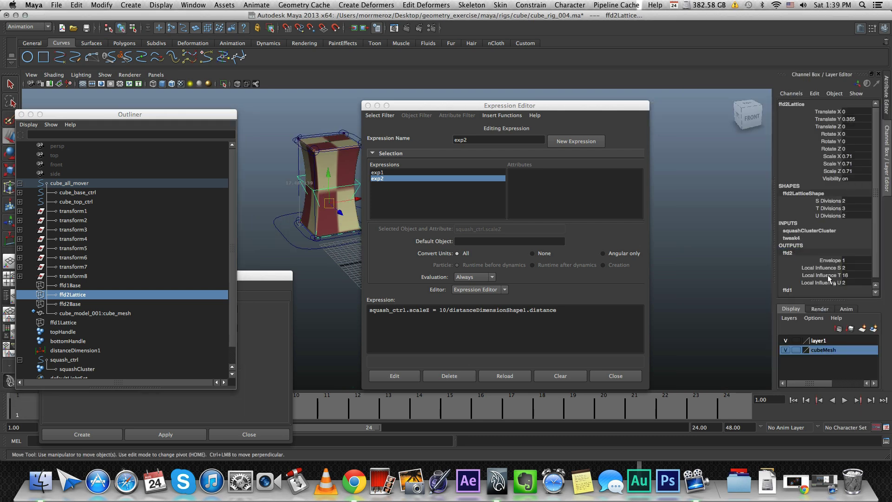
Step: Set ffd2 Local Influence T to 2, then drag it to 19 for a smoother bend
click(828, 275)
drag(549, 107, 625, 82)
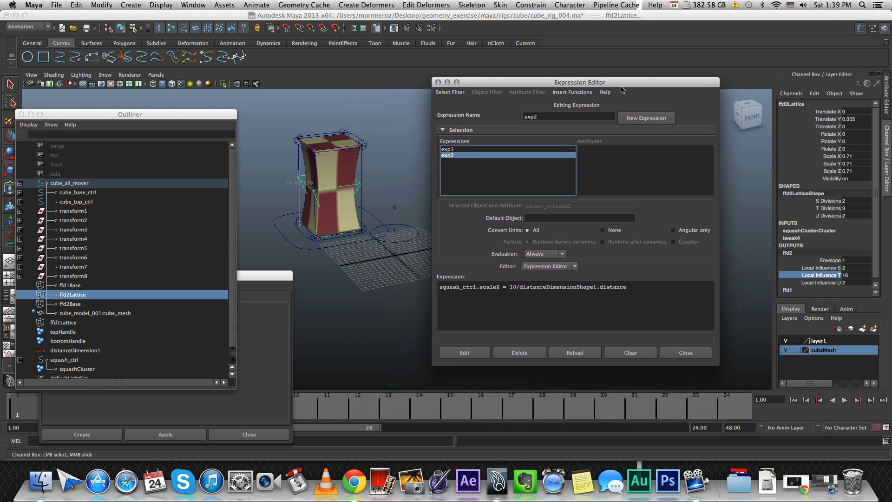
double_click(850, 275)
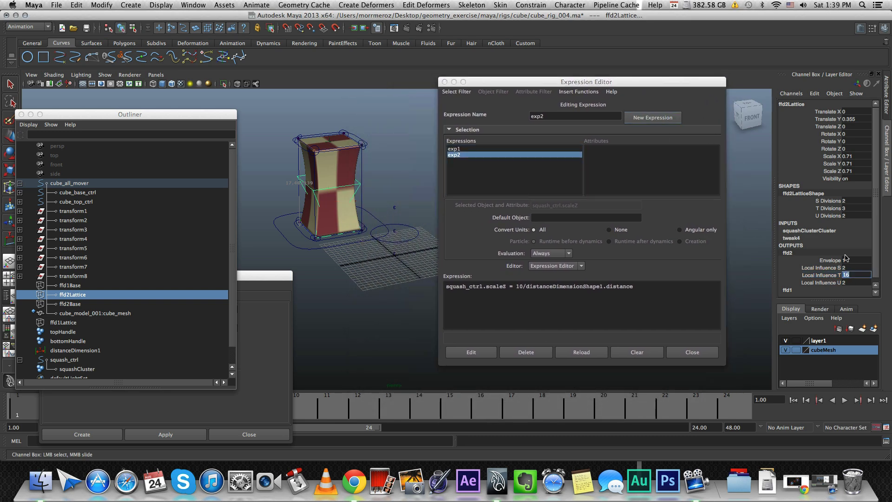
text(2)
key(Return)
alt+drag(370, 181, 312, 185)
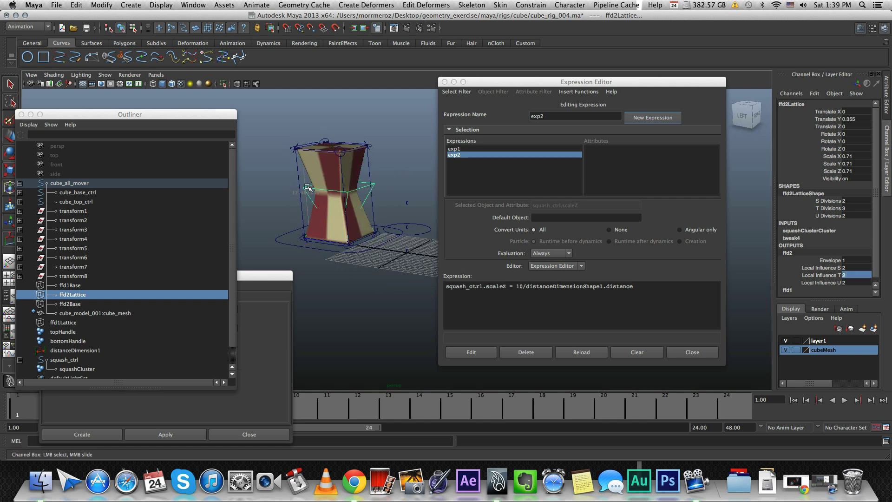
alt+drag(294, 145, 392, 223)
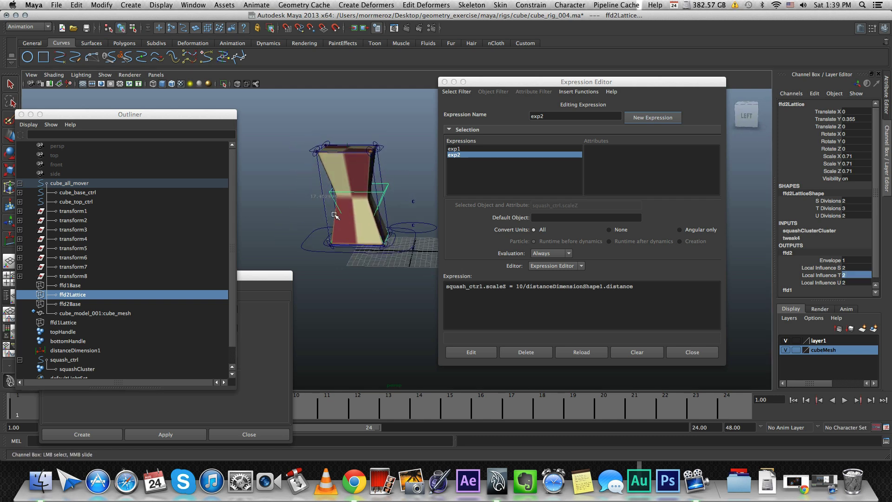
click(805, 278)
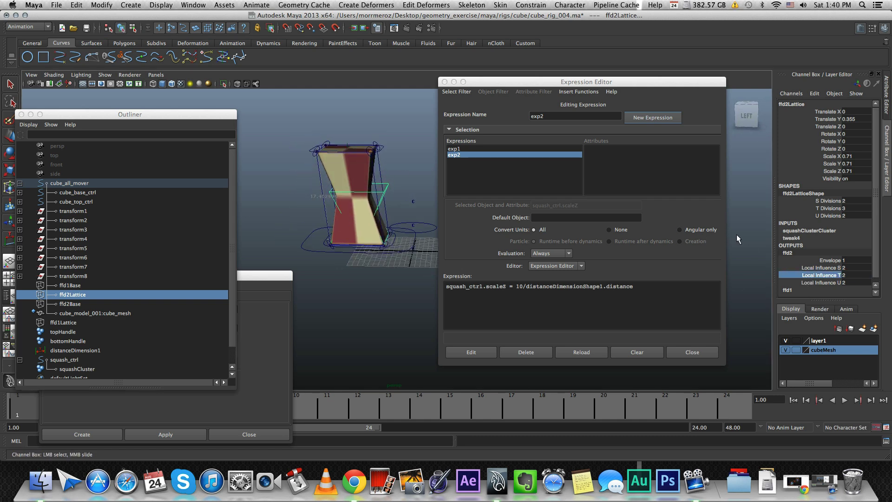
middle_drag(739, 238, 777, 246)
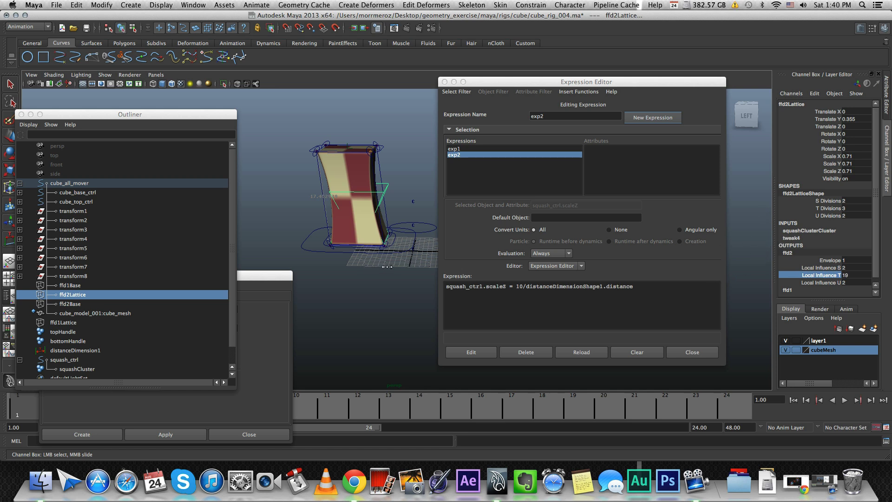
click(410, 182)
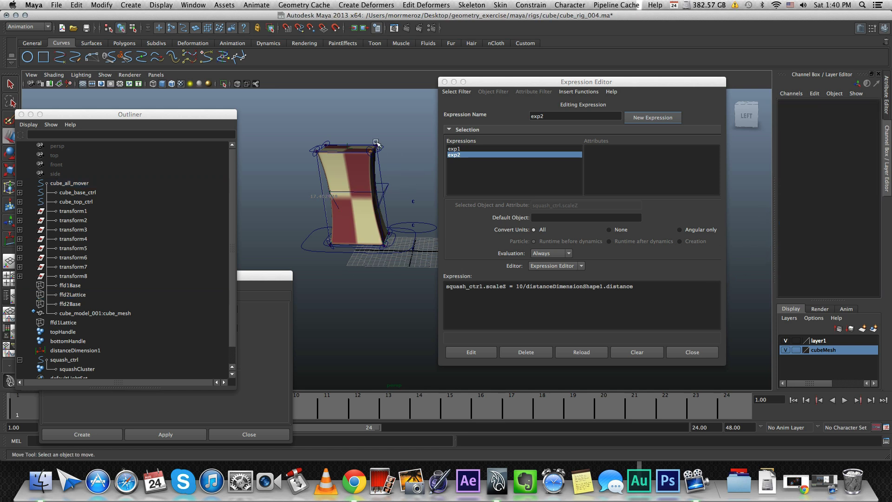
Step: Drag cube_top_ctrl down so the cube stands near its normal shape
click(380, 148)
key(w)
click(379, 149)
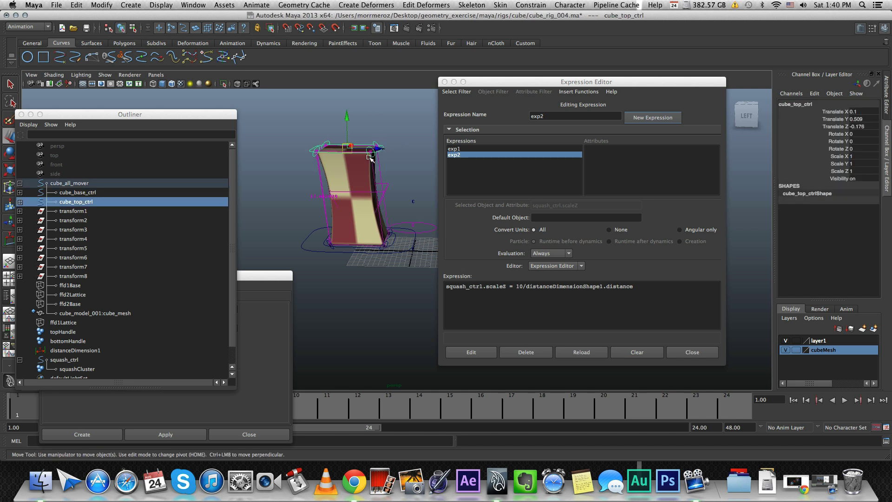
mouse_move(353, 149)
mouse_down()
mouse_move(360, 202)
mouse_move(364, 171)
mouse_up()
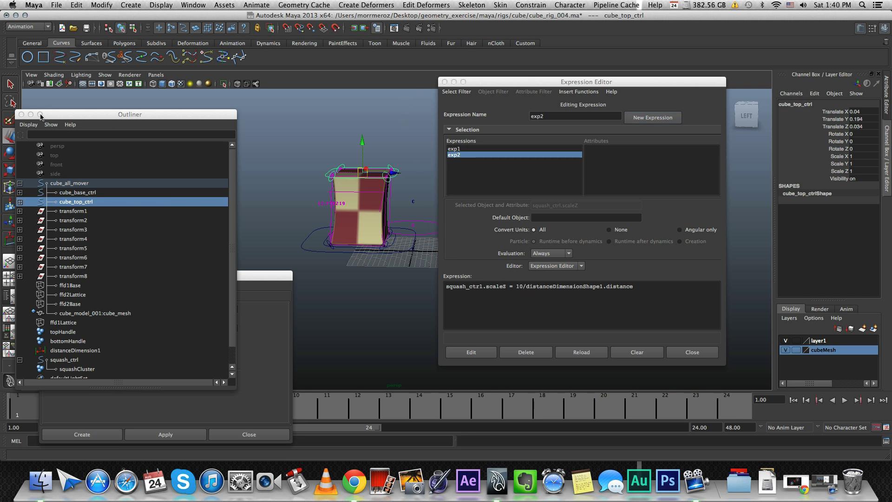
Step: Close the Outliner, Expression Editor and Lattice Options windows
click(21, 113)
click(445, 82)
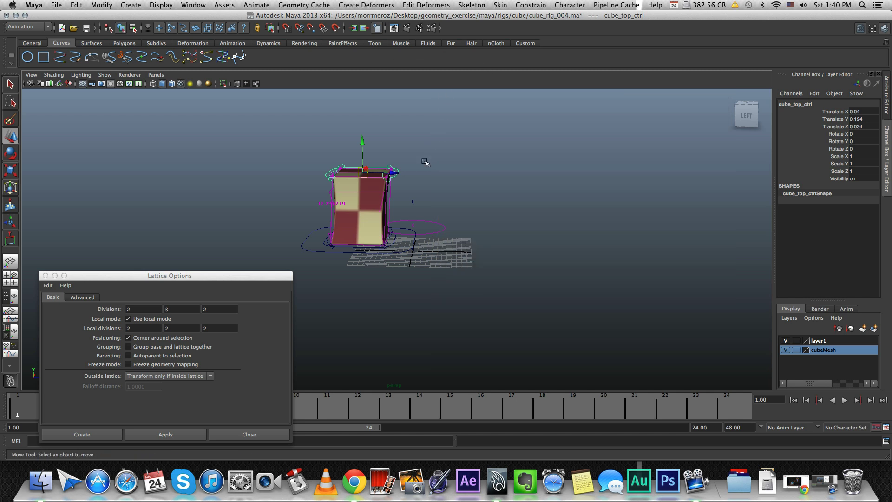
click(411, 170)
drag(187, 278, 250, 262)
click(95, 262)
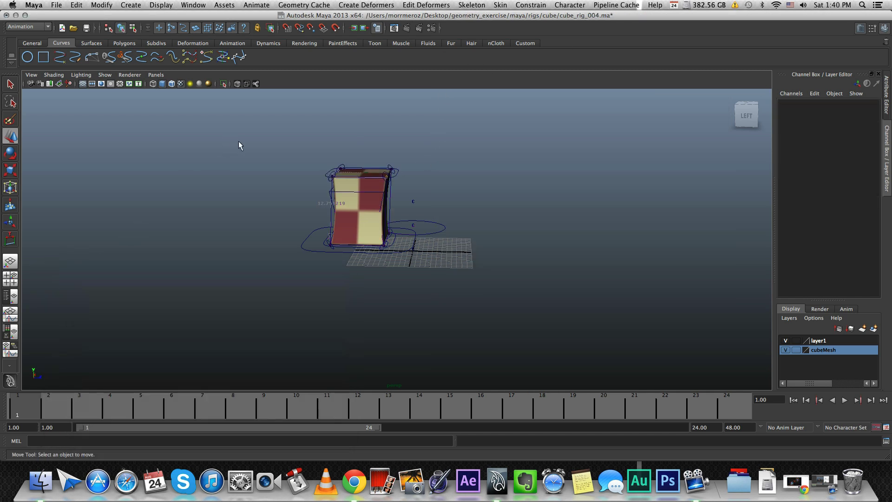